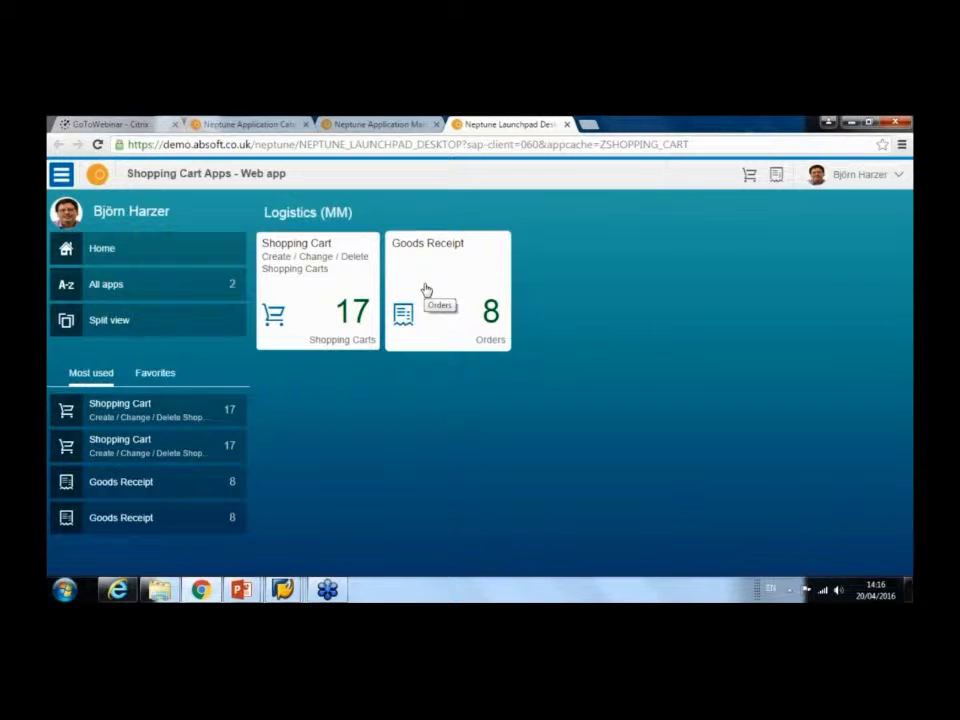
Open the Shopping Cart app with the side navigation hidden and start a new cart.
{"action": "left_click", "coordinate": [352, 286]}
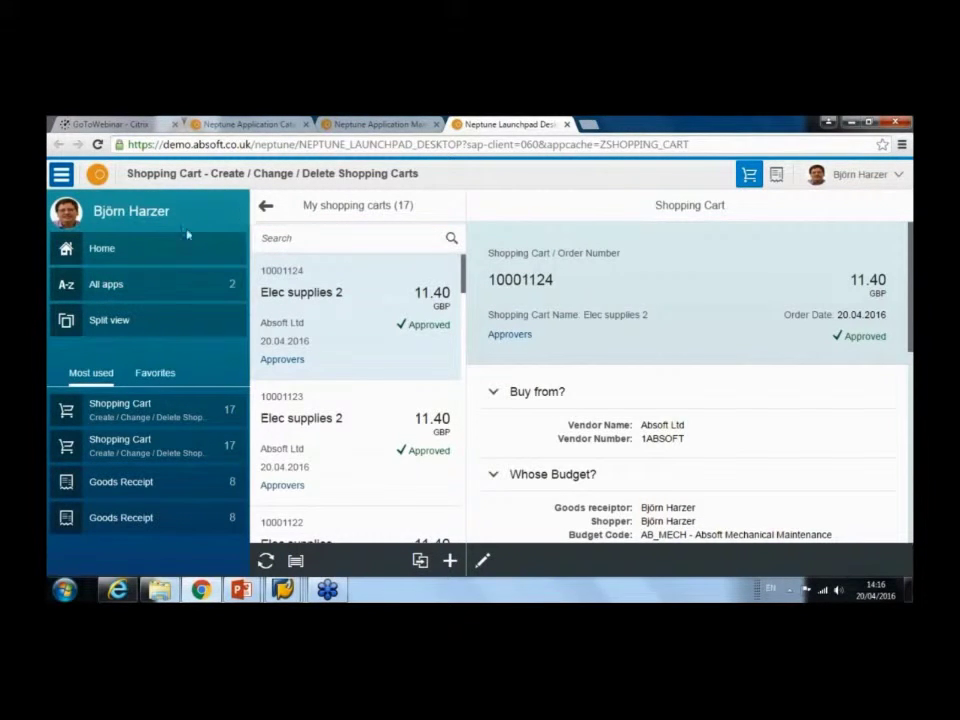
{"action": "left_click", "coordinate": [137, 253]}
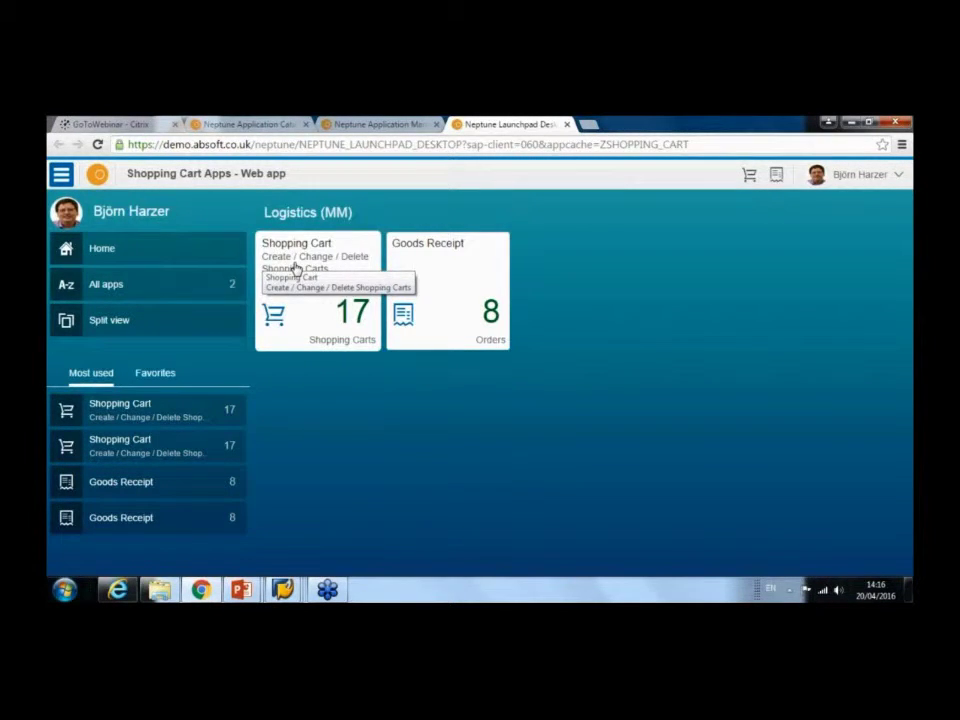
{"action": "left_click", "coordinate": [296, 268]}
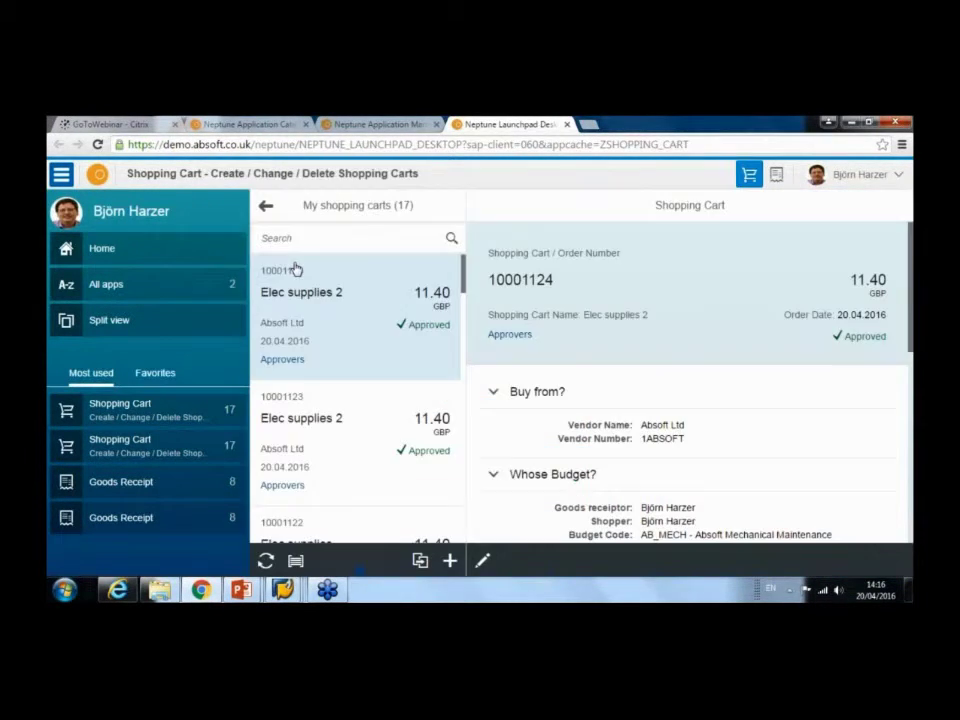
{"action": "left_click", "coordinate": [63, 176]}
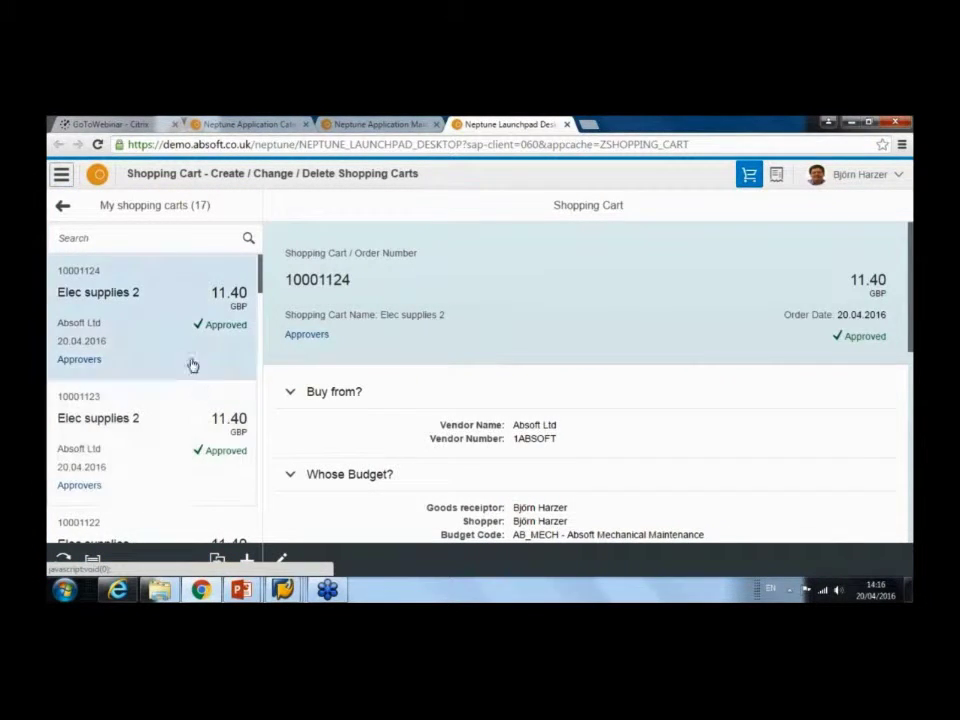
{"action": "left_click_drag", "start_coordinate": [169, 424], "coordinate": [166, 338]}
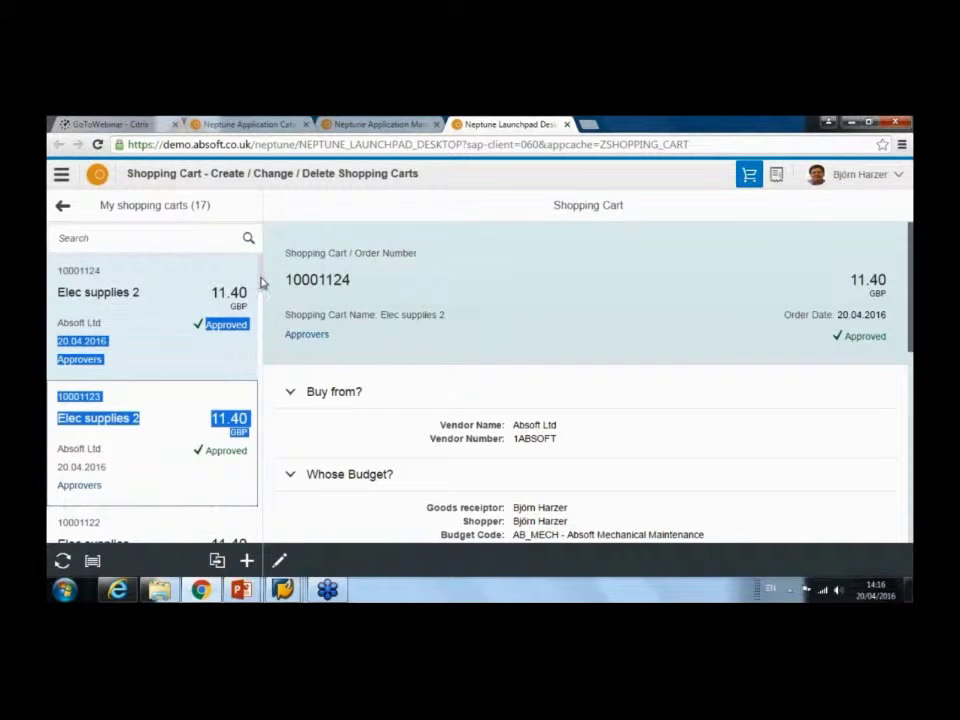
{"action": "mouse_move", "coordinate": [261, 284]}
{"action": "left_mouse_down"}
{"action": "mouse_move", "coordinate": [261, 364]}
{"action": "mouse_move", "coordinate": [259, 266]}
{"action": "left_mouse_up"}
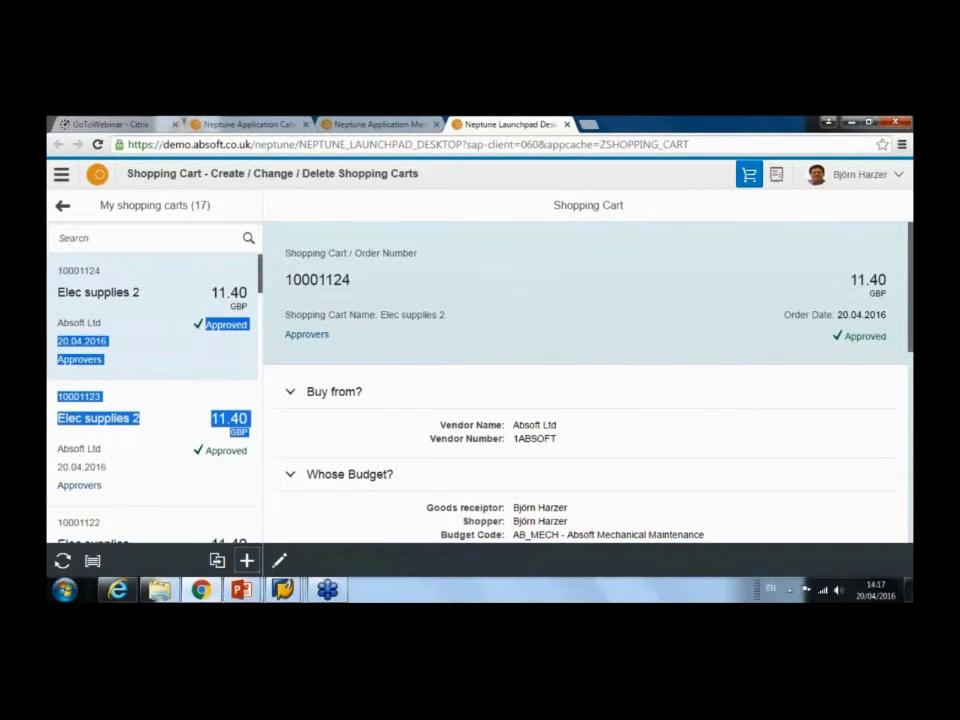
{"action": "left_click", "coordinate": [246, 560]}
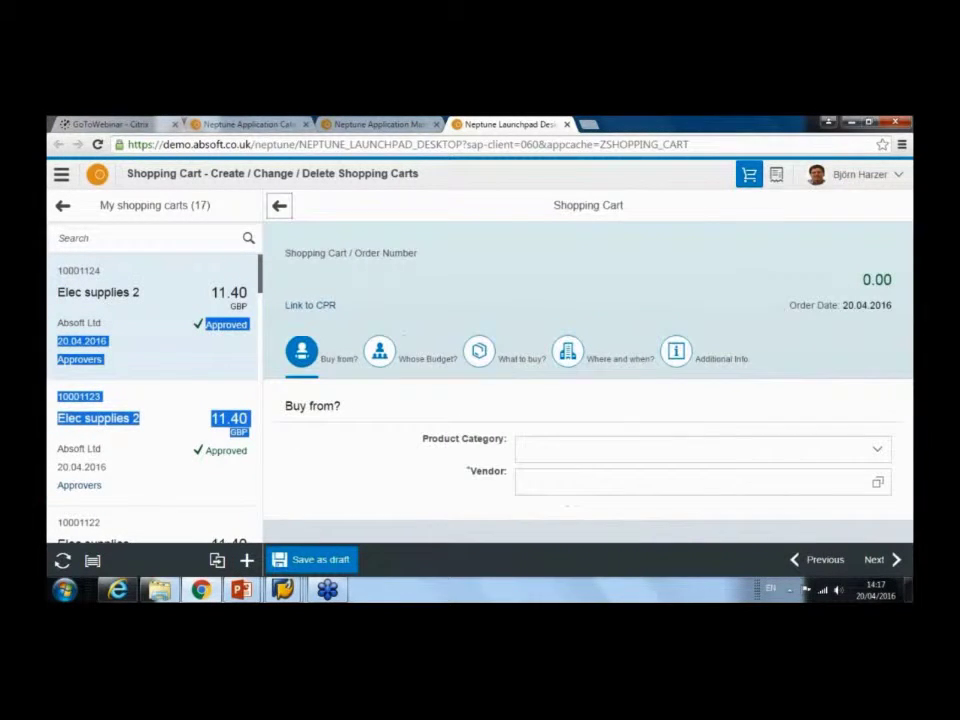
Set the product category to Electrical Supplies and the vendor to Absoft - Another DIY.
{"action": "left_click", "coordinate": [873, 454]}
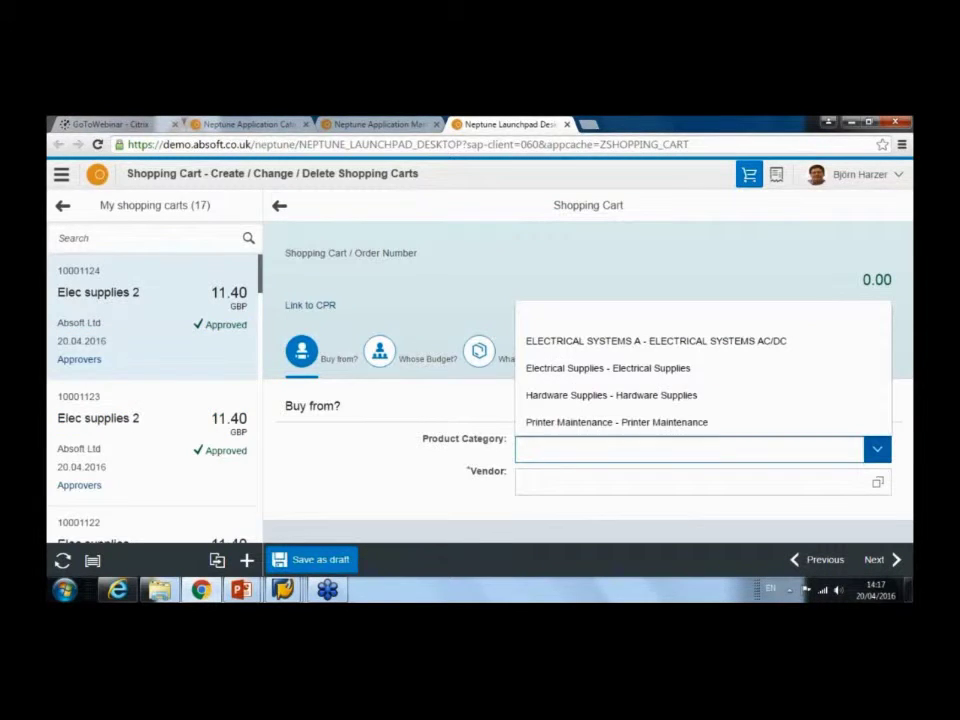
{"action": "left_click", "coordinate": [787, 376]}
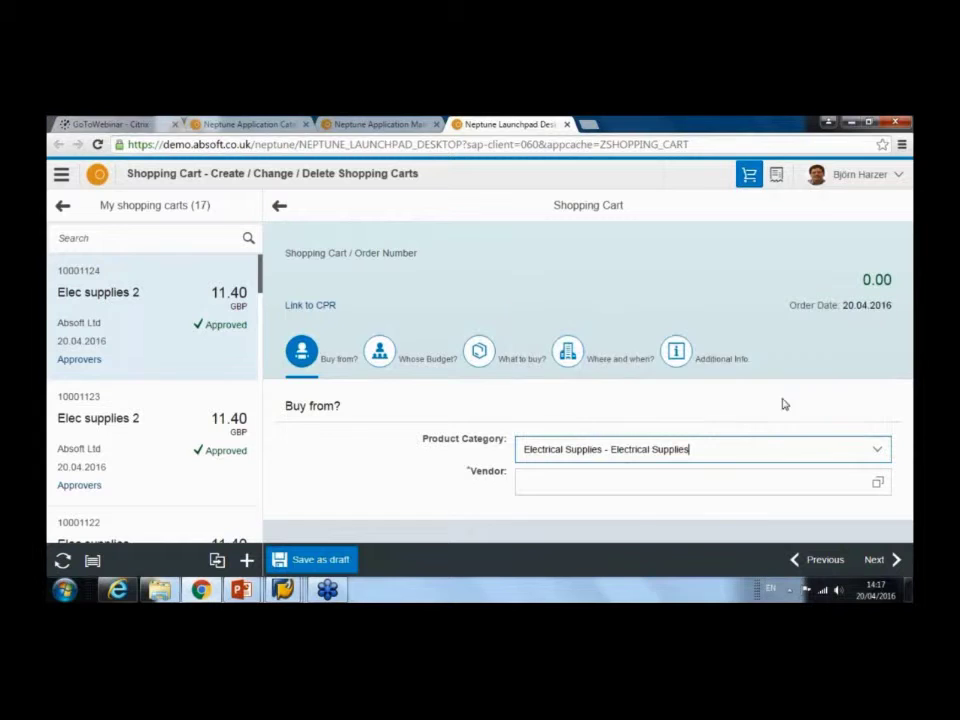
{"action": "left_click", "coordinate": [744, 486]}
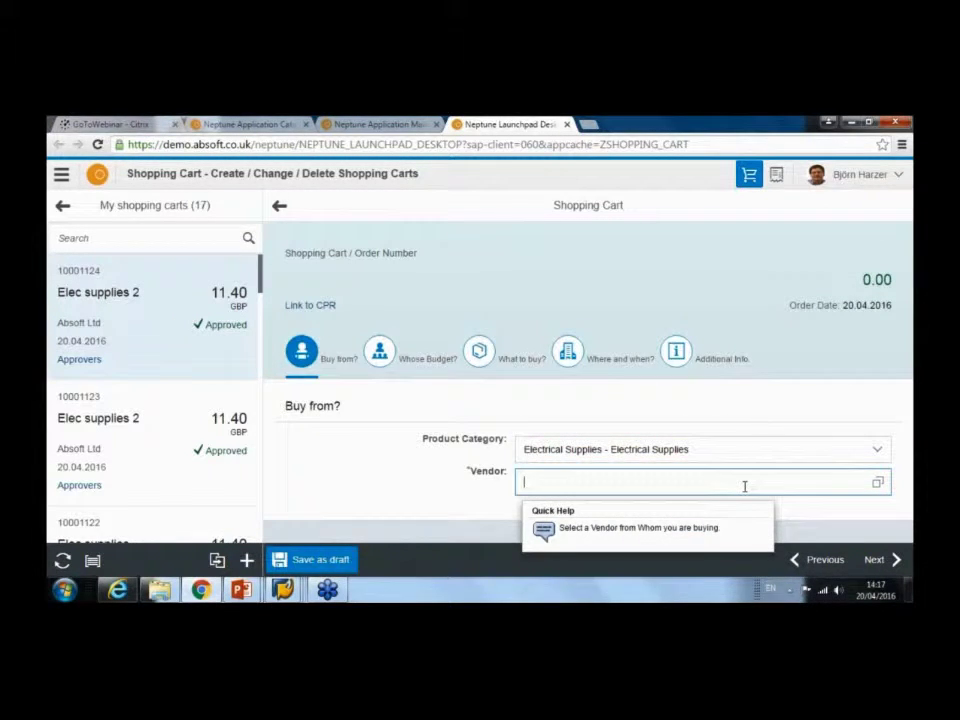
{"action": "type", "text": "Absoft"}
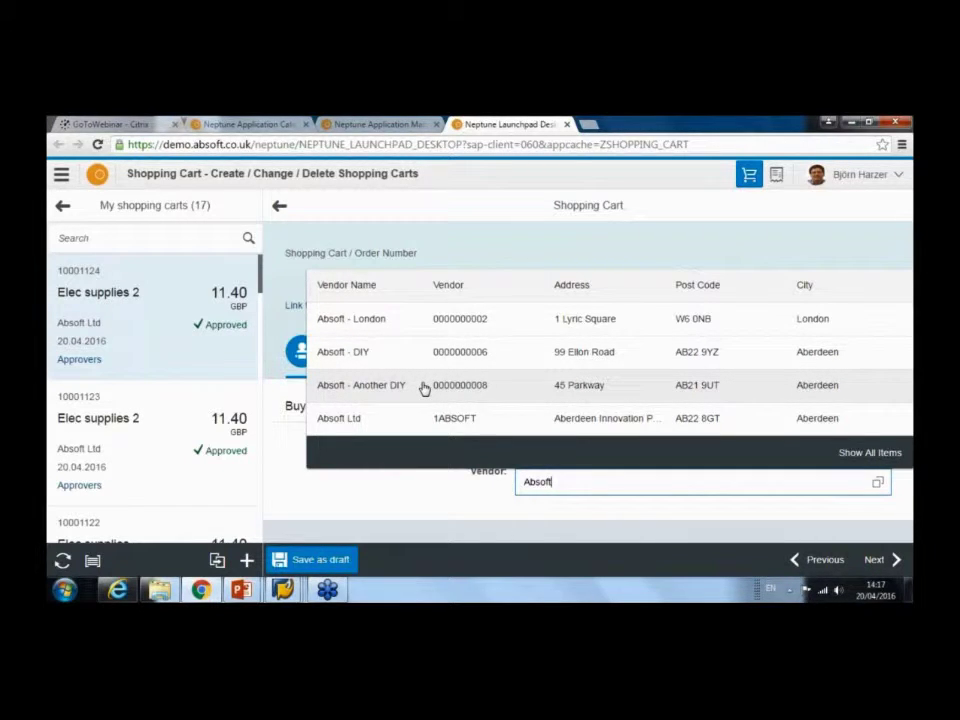
{"action": "left_click", "coordinate": [424, 386]}
Set the cart's budget code to the Absoft Mech Maint (AB_MECH) cost center.
{"action": "left_click", "coordinate": [382, 352]}
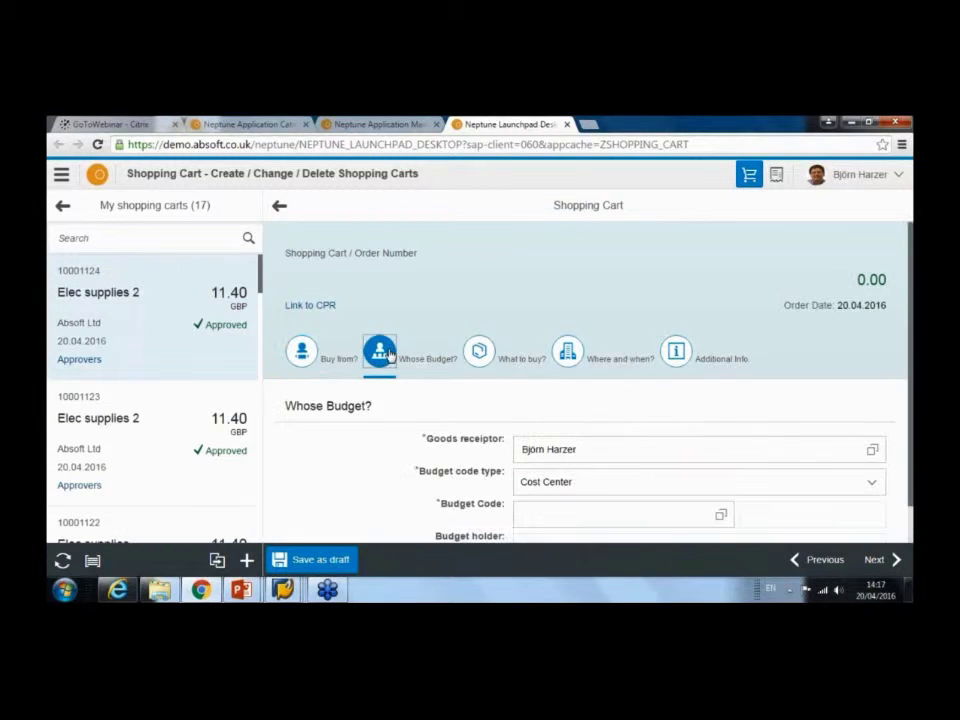
{"action": "left_click", "coordinate": [604, 510]}
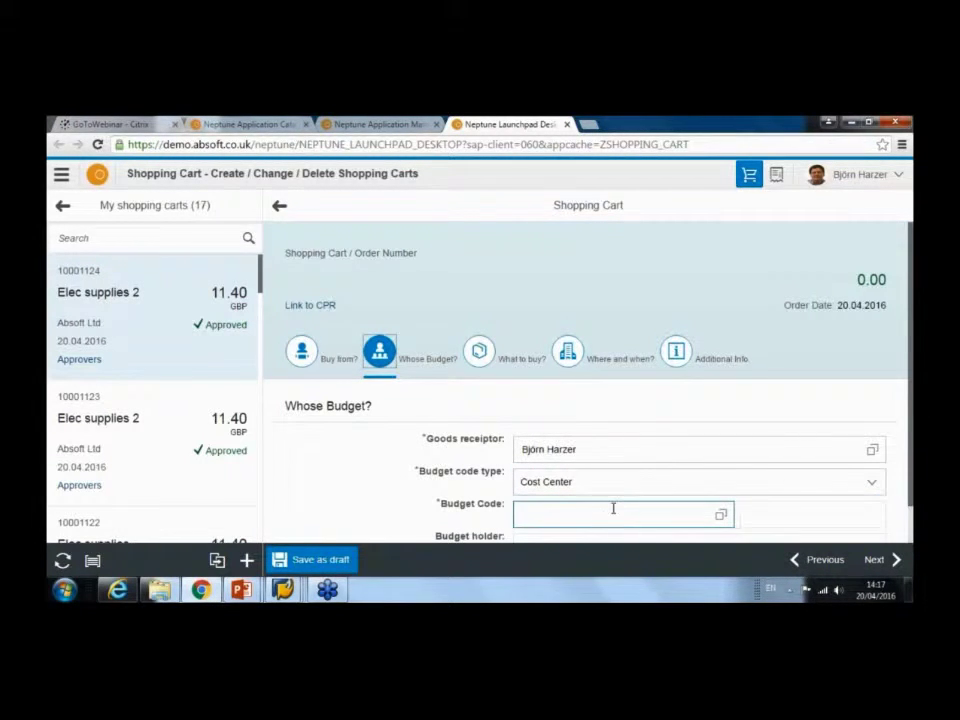
{"action": "type", "text": "Absoft"}
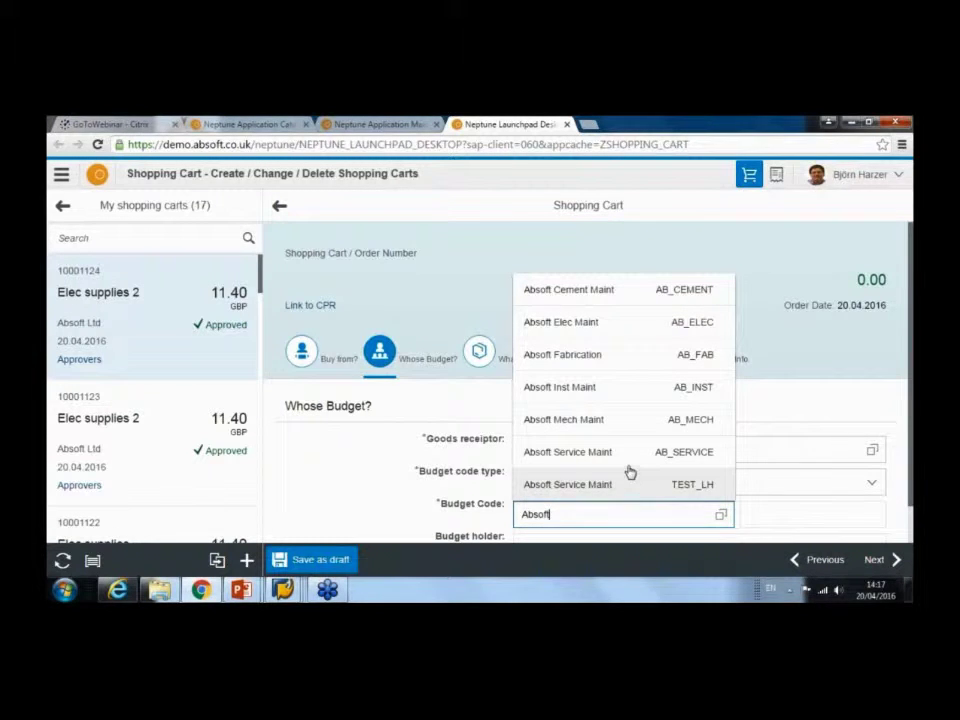
{"action": "left_click", "coordinate": [624, 424]}
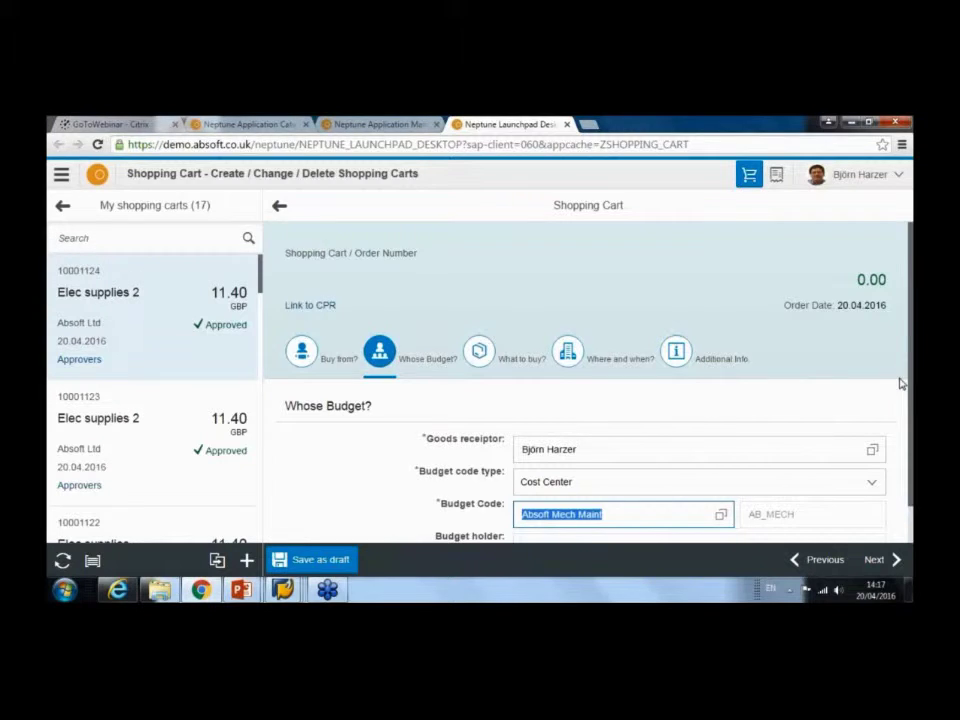
{"action": "scroll", "coordinate": [899, 386], "scroll_direction": "down", "scroll_amount": 1}
Name the cart 'Electric supplies for 1st floor' and add a new item line.
{"action": "left_click", "coordinate": [479, 314]}
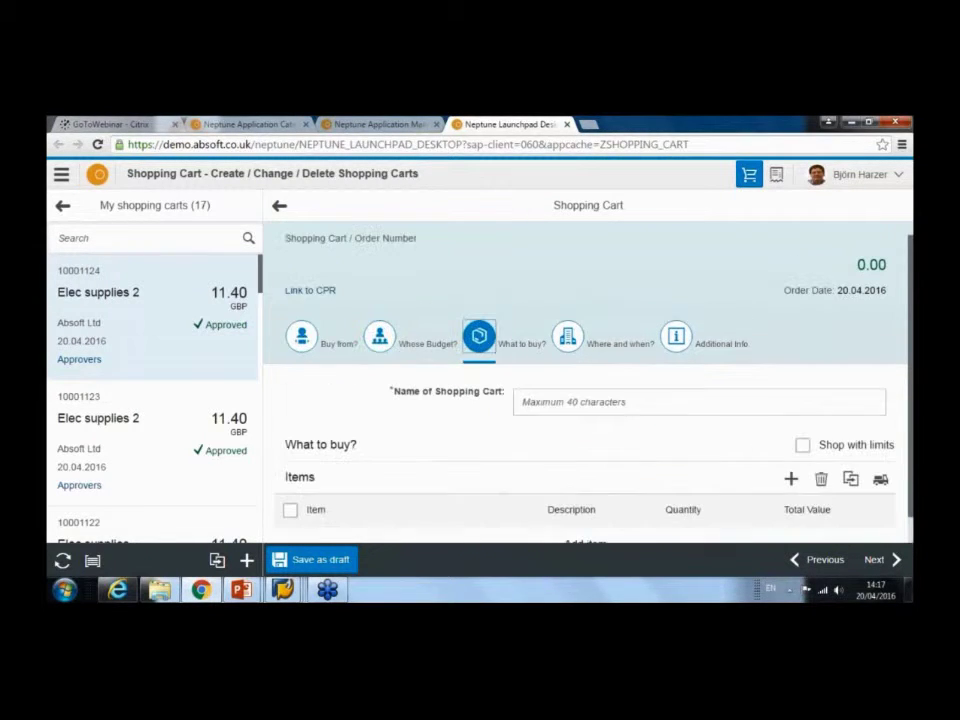
{"action": "left_click", "coordinate": [584, 403]}
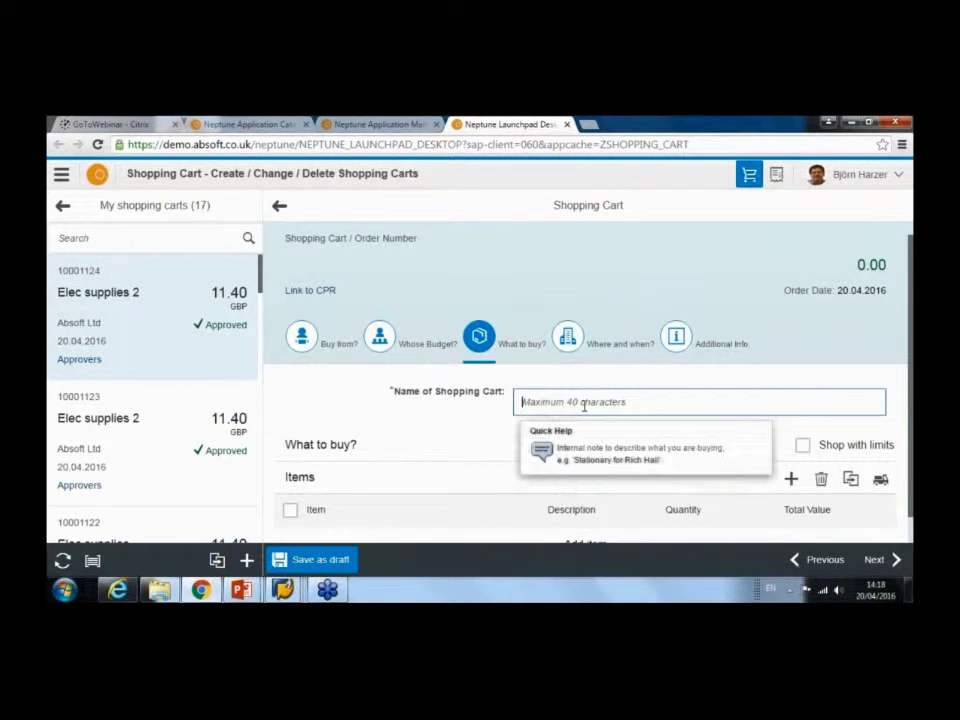
{"action": "type", "text": "Electric"}
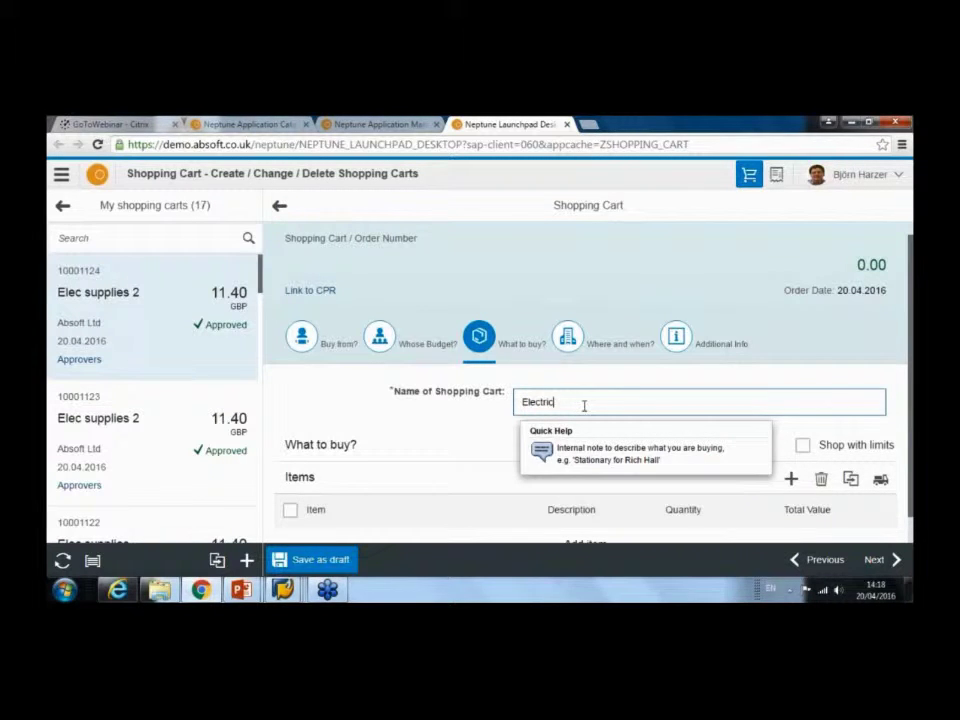
{"action": "type", "text": " supplies for t"}
{"action": "type", "text": "st floor"}
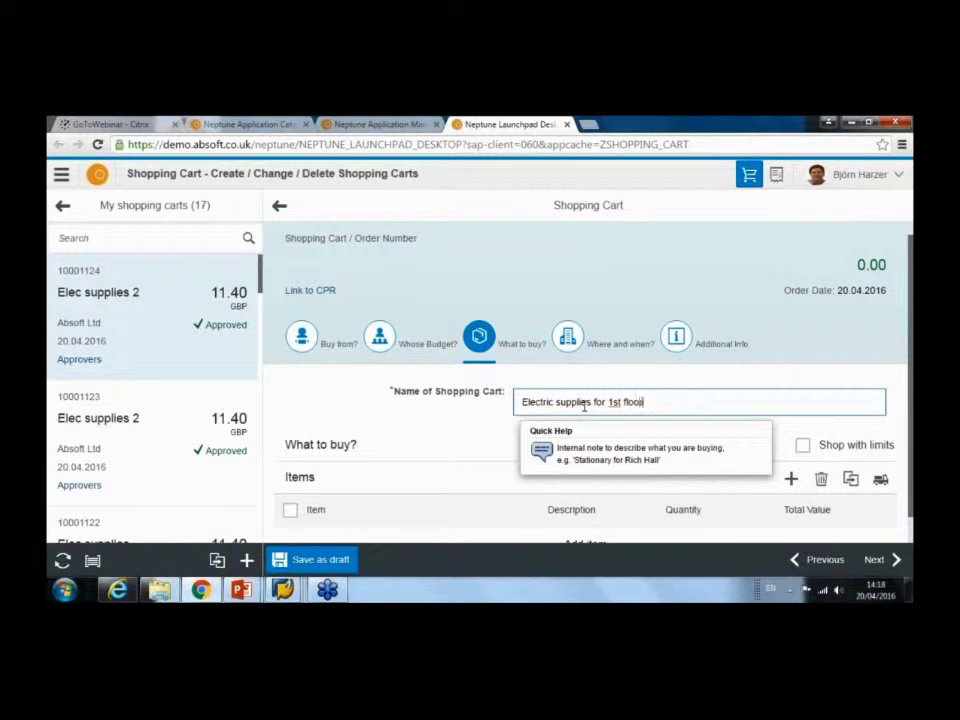
{"action": "left_click", "coordinate": [469, 454]}
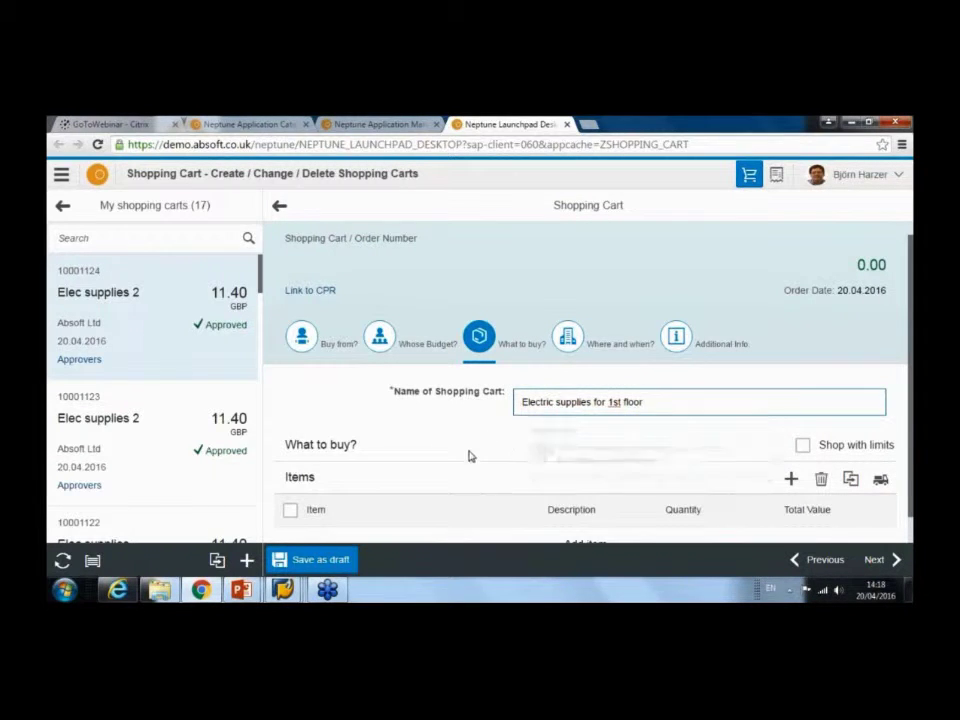
{"action": "left_click", "coordinate": [792, 480]}
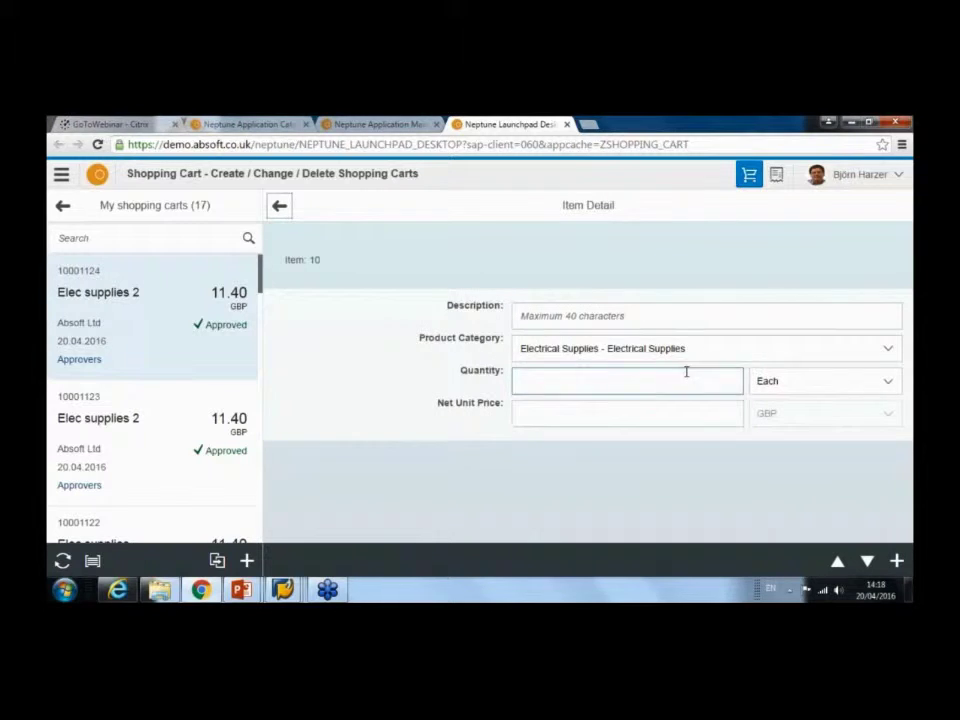
Enter item 'Light bulbs' with quantity 10 at 1.14 GBP each, totalling 11.40.
{"action": "left_click", "coordinate": [684, 324]}
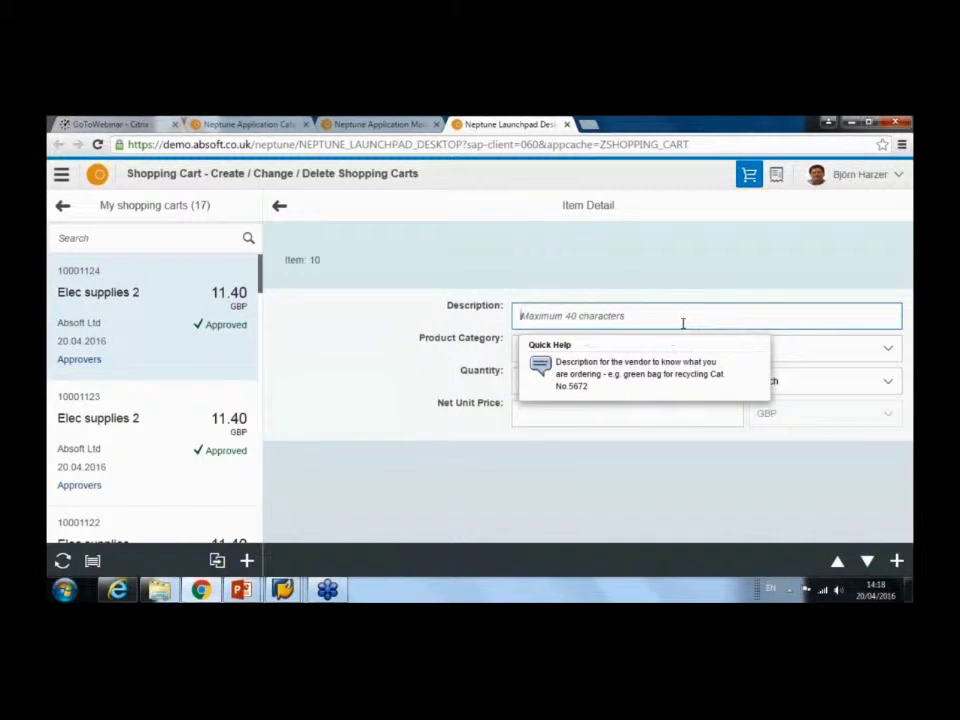
{"action": "type", "text": "Light bulb"}
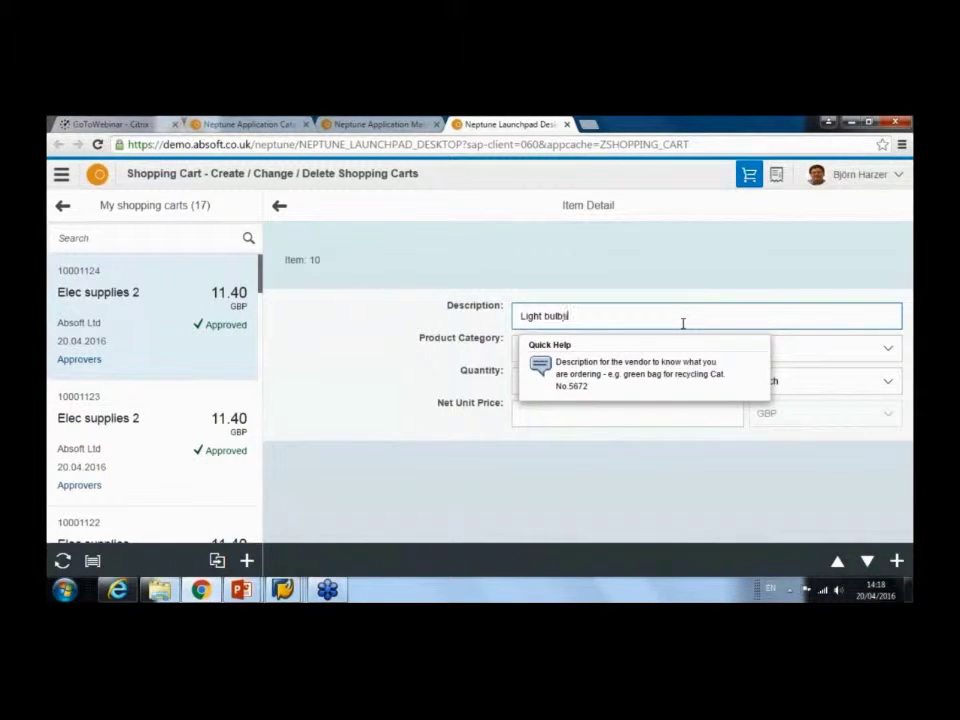
{"action": "type", "text": "s"}
{"action": "key", "text": "Tab"}
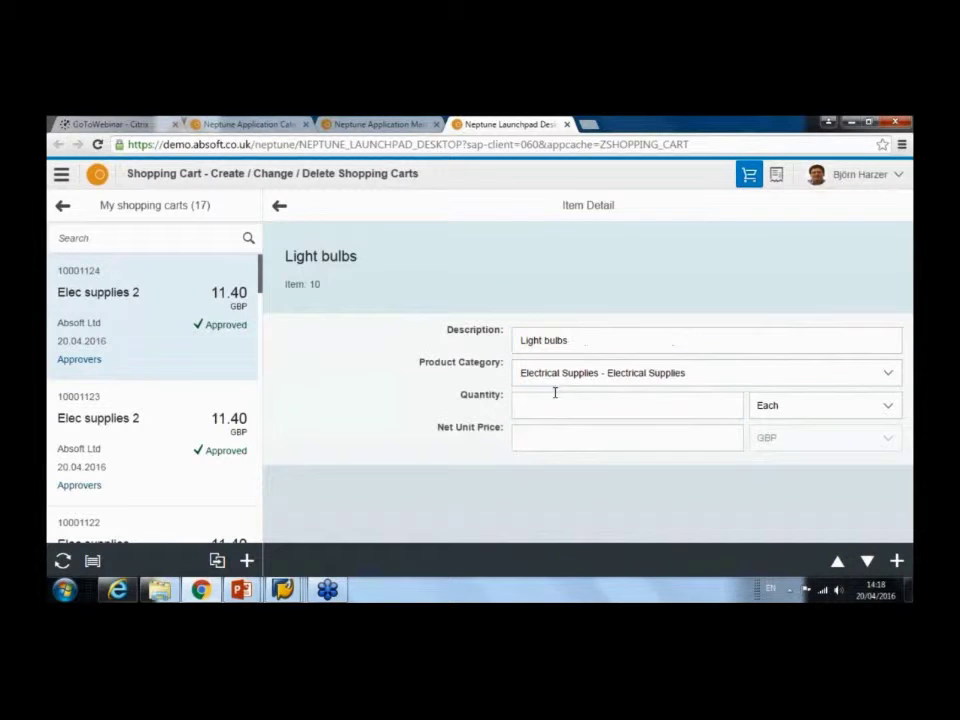
{"action": "left_click", "coordinate": [549, 399]}
{"action": "type", "text": "10"}
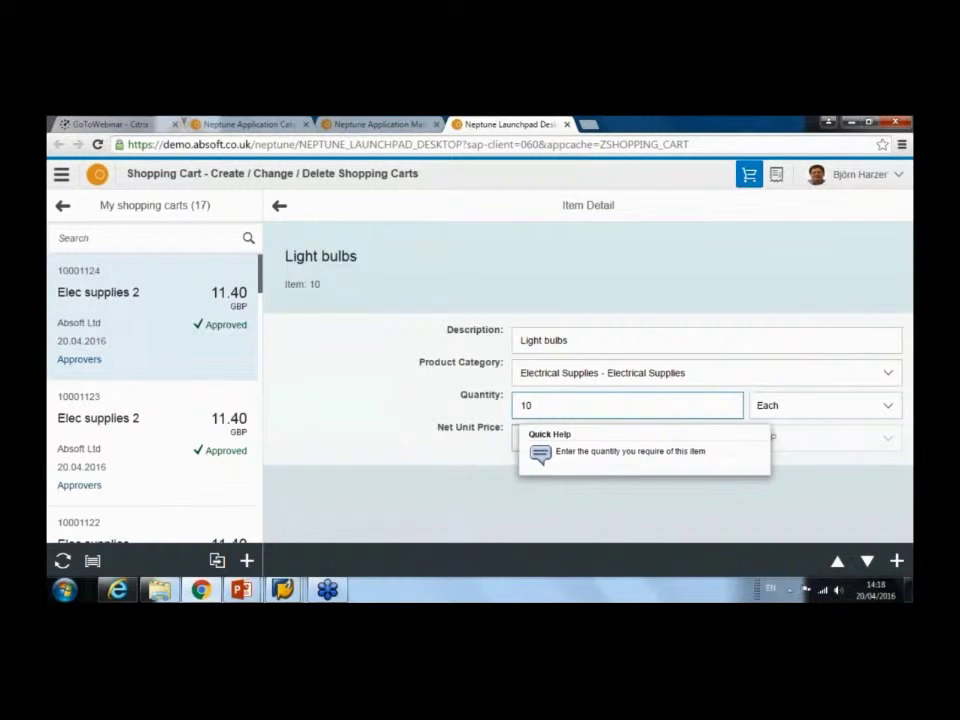
{"action": "left_click", "coordinate": [557, 437]}
{"action": "type", "text": "1"}
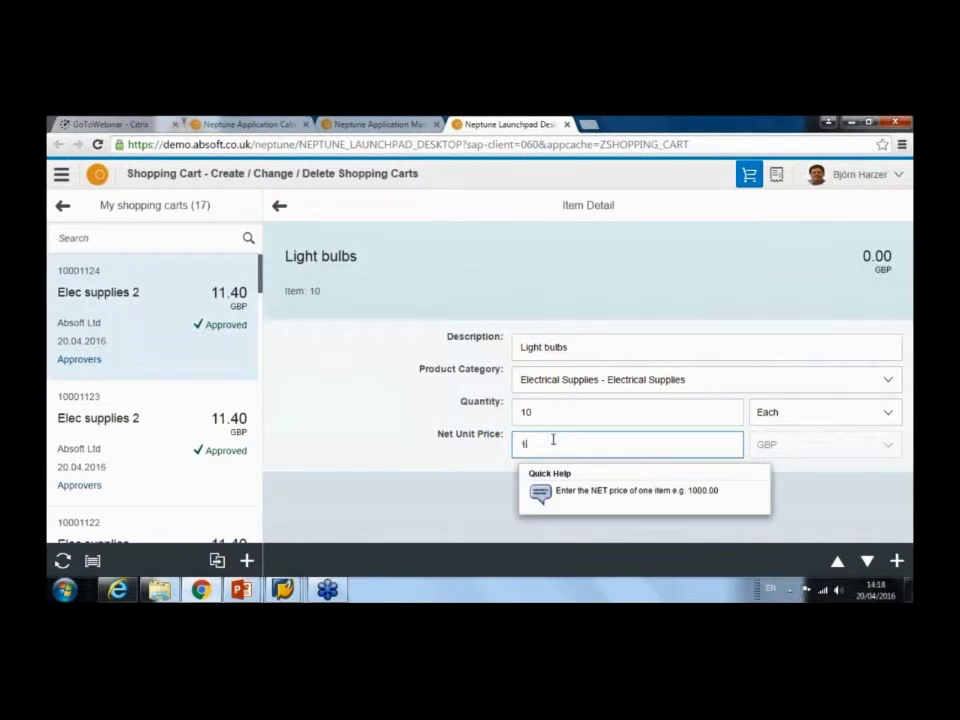
{"action": "type", "text": ".14"}
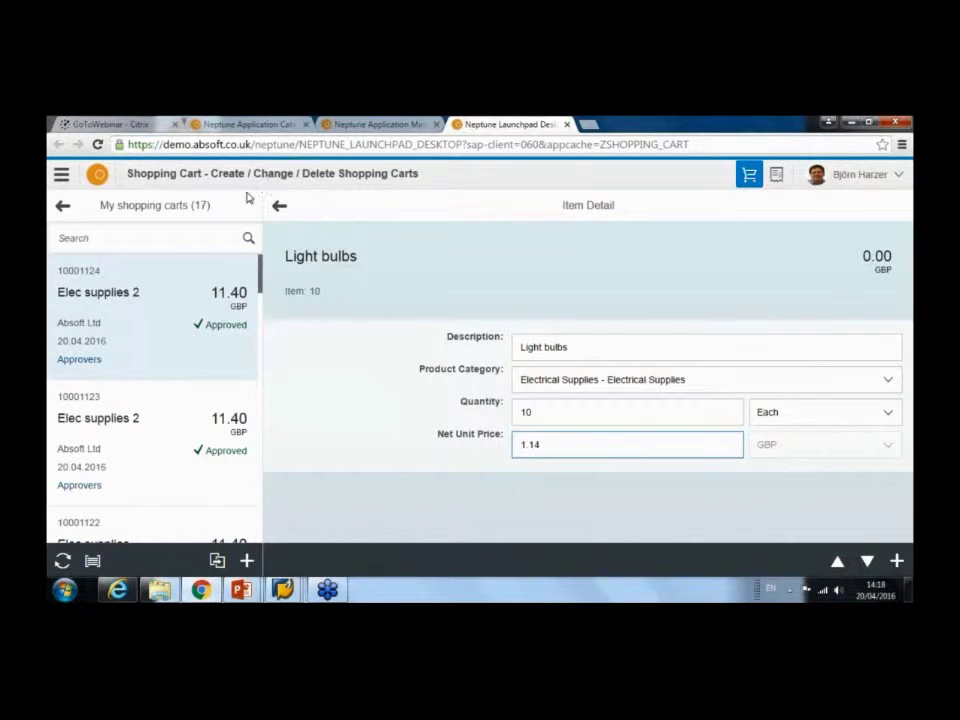
{"action": "left_click", "coordinate": [283, 207]}
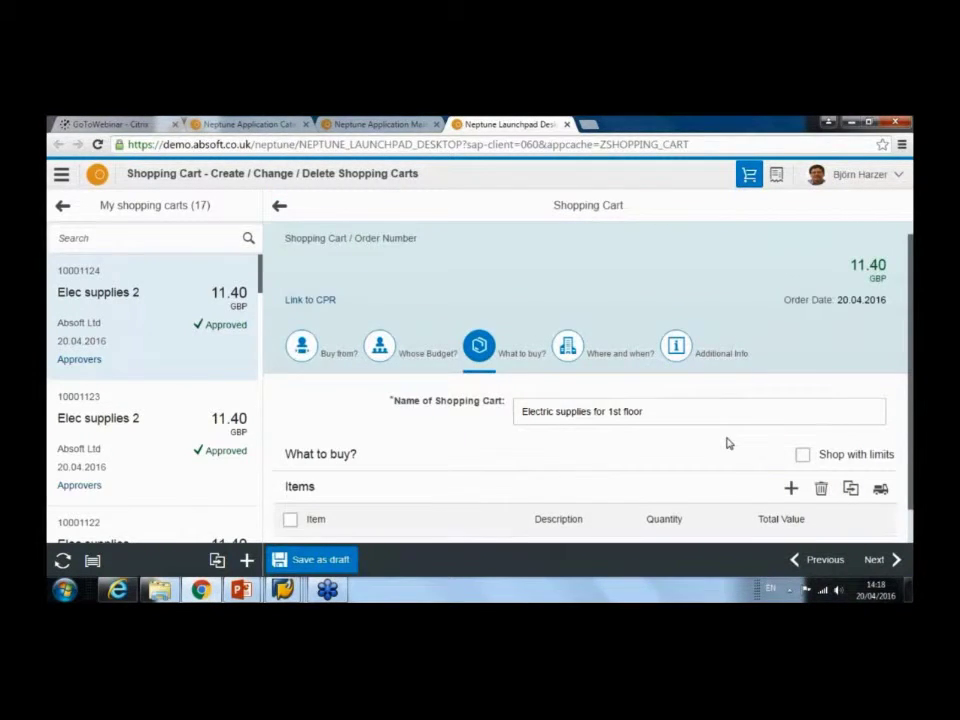
{"action": "scroll", "coordinate": [728, 445], "scroll_direction": "down", "scroll_amount": 1}
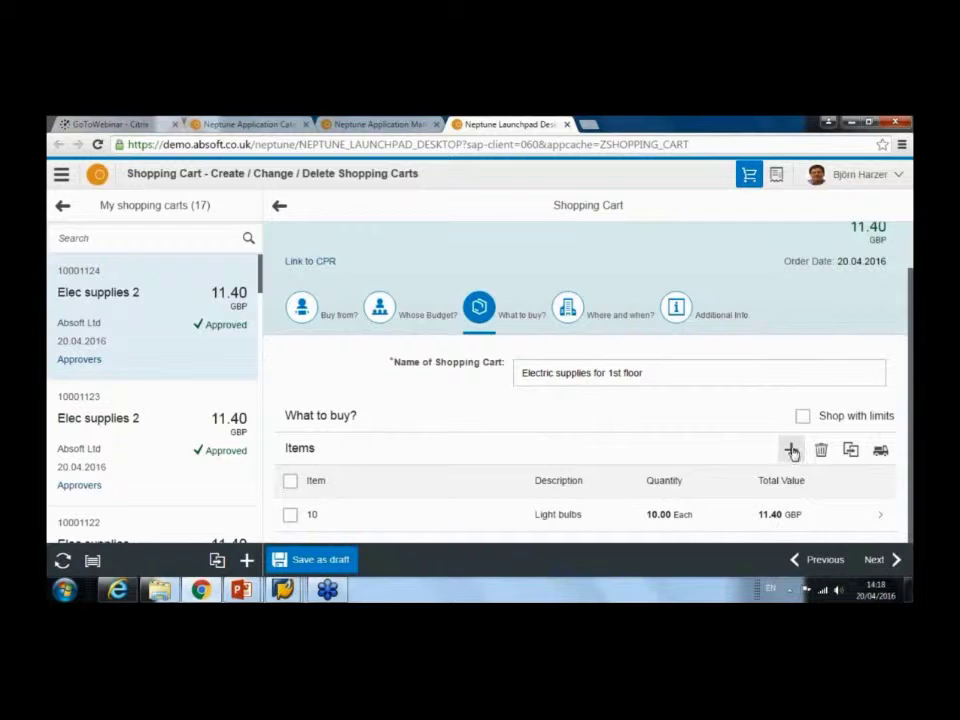
Add a Delivery Charges line of 10.00 GBP, making the cart total 21.40 GBP.
{"action": "left_click", "coordinate": [882, 451]}
{"action": "left_click", "coordinate": [530, 372]}
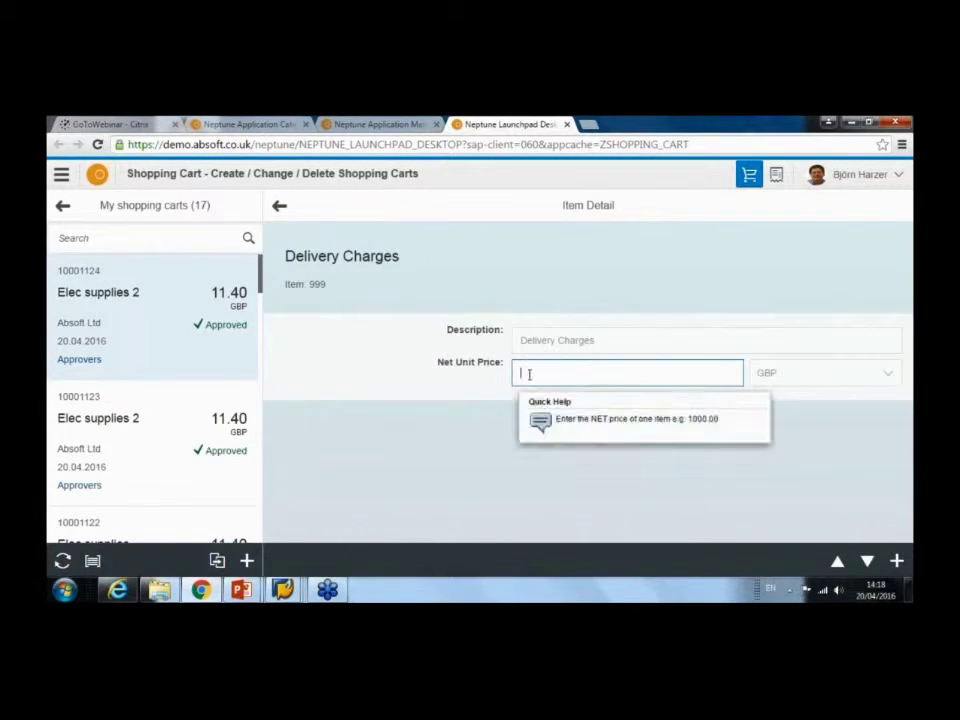
{"action": "type", "text": "10"}
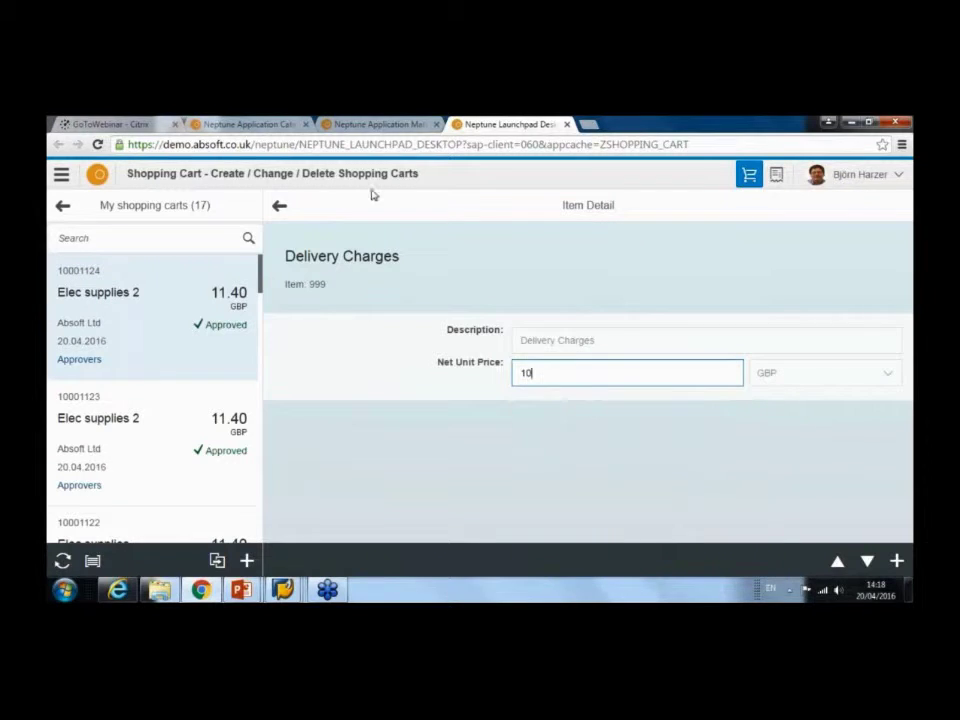
{"action": "left_click", "coordinate": [280, 207]}
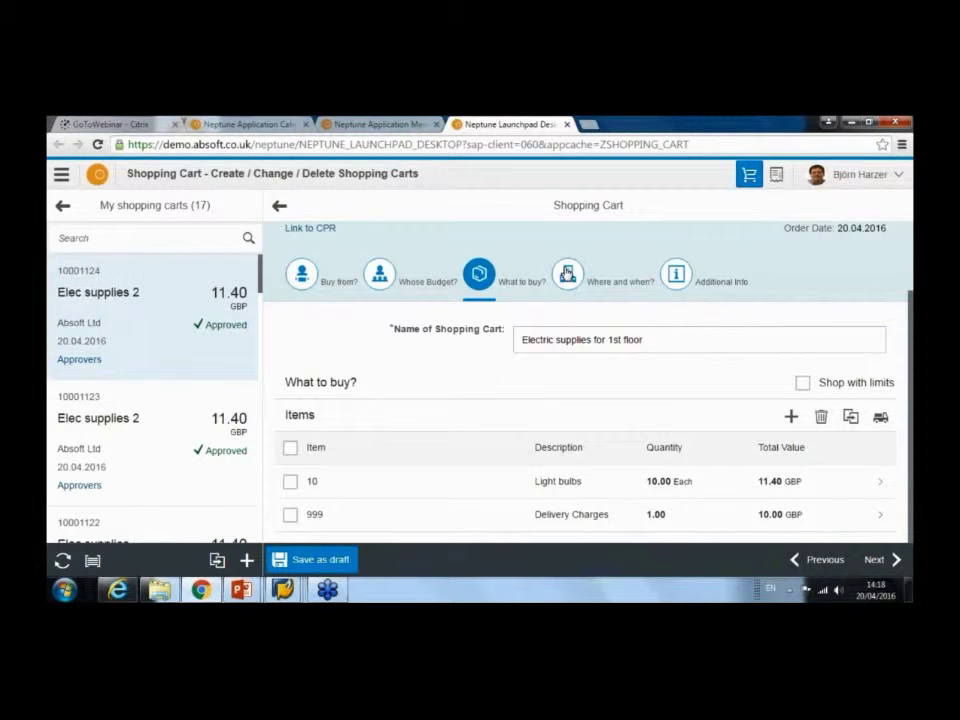
Choose delivery address Absoft - Main store and delivery date 29 April 2016.
{"action": "left_click", "coordinate": [566, 274]}
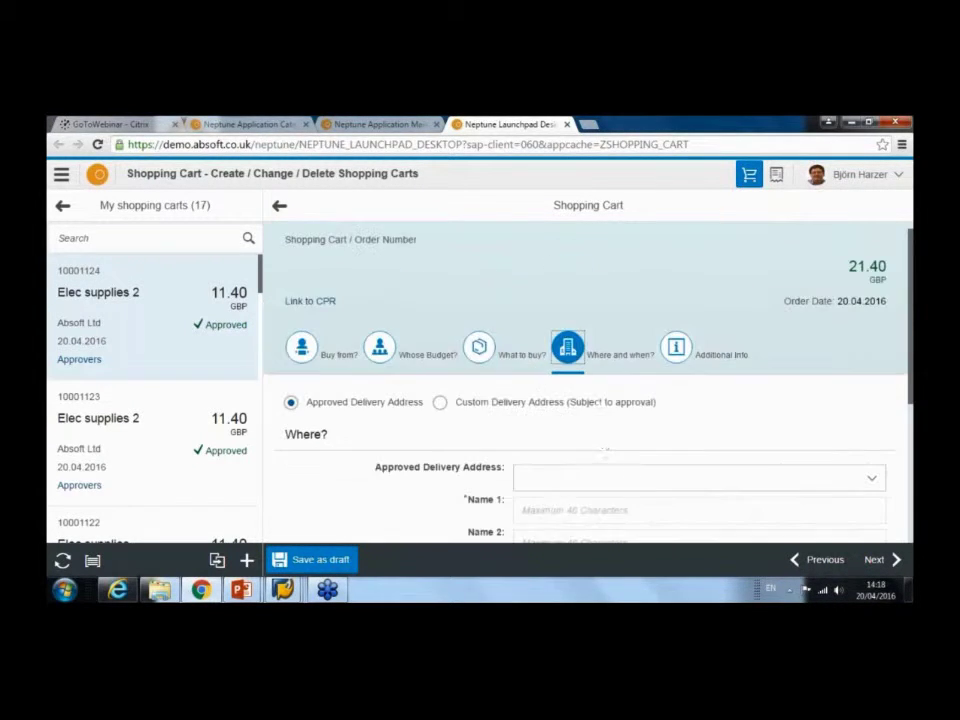
{"action": "scroll", "coordinate": [604, 443], "scroll_direction": "down", "scroll_amount": 3}
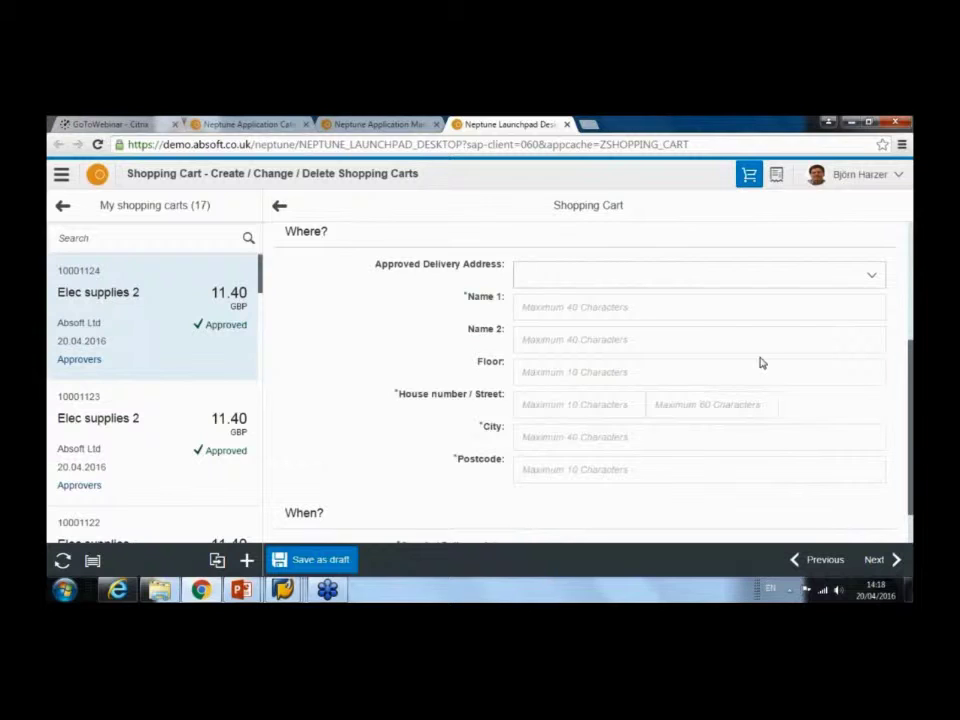
{"action": "left_click", "coordinate": [873, 277]}
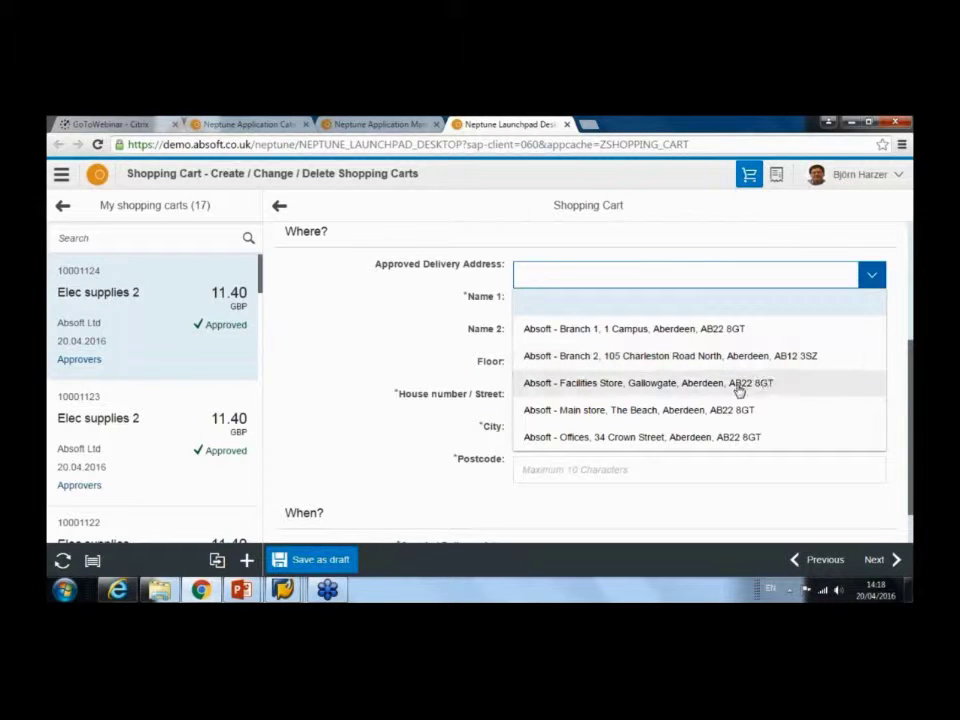
{"action": "left_click", "coordinate": [692, 412]}
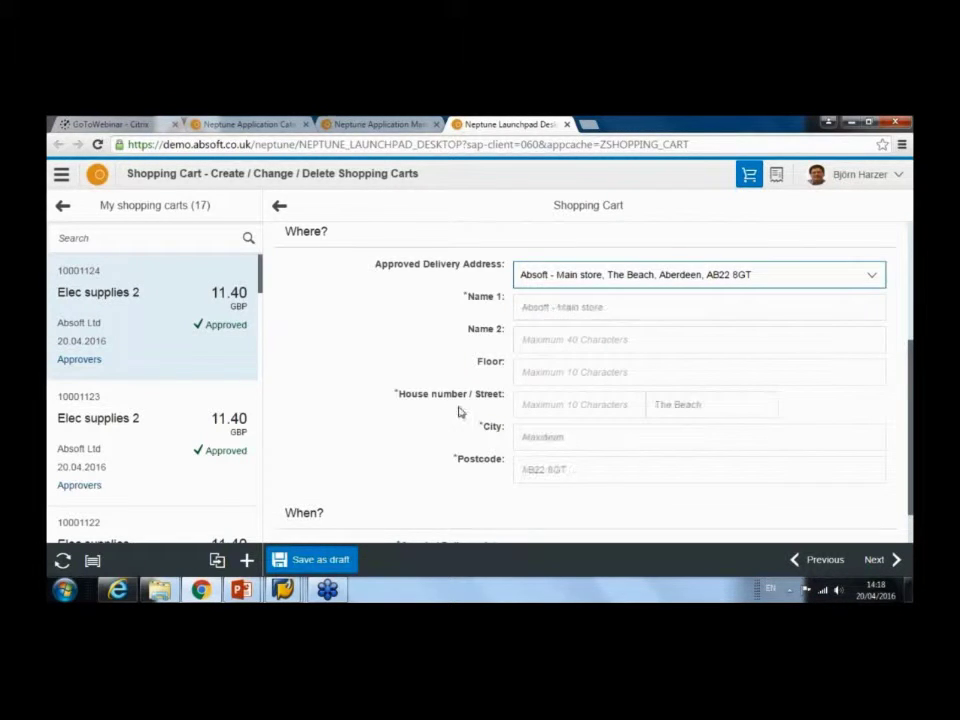
{"action": "scroll", "coordinate": [306, 392], "scroll_direction": "down", "scroll_amount": 2}
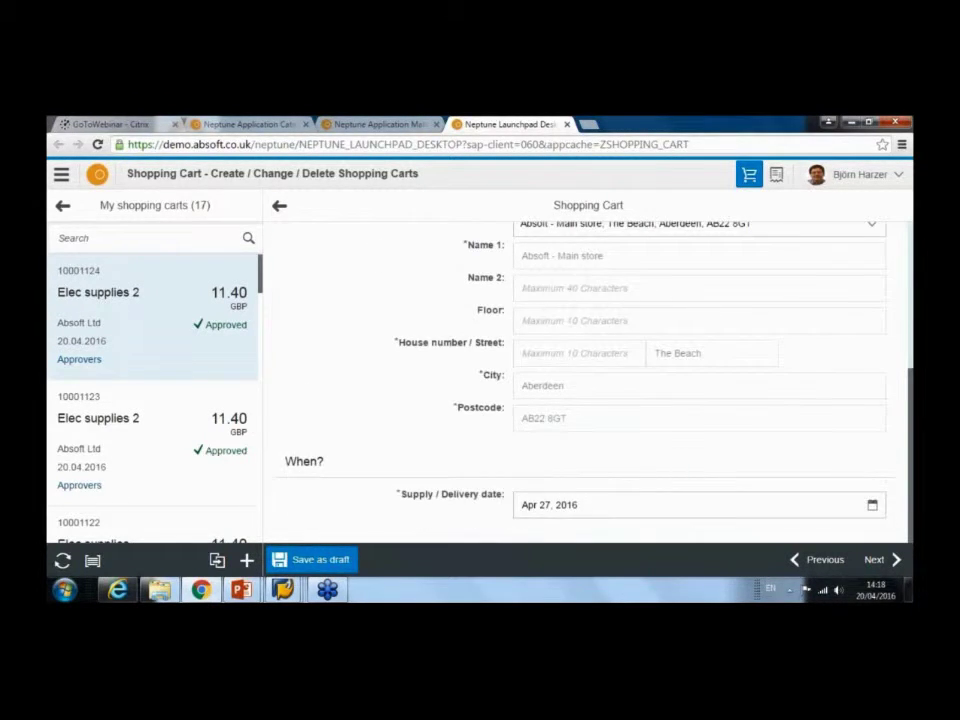
{"action": "left_click", "coordinate": [872, 505]}
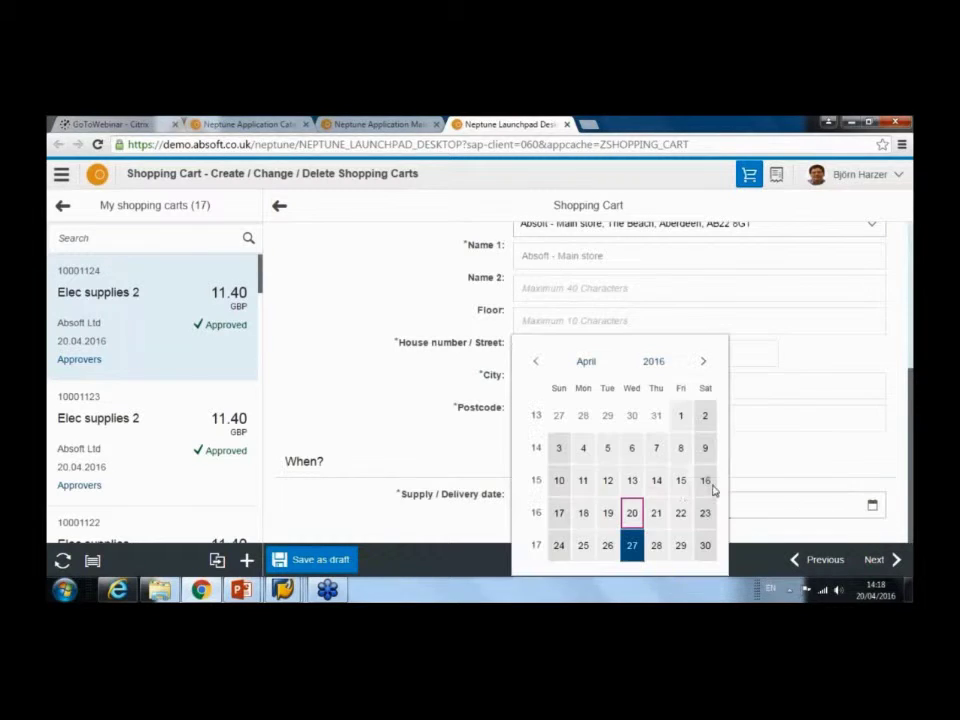
{"action": "left_click", "coordinate": [680, 545]}
{"action": "scroll", "coordinate": [385, 362], "scroll_direction": "up", "scroll_amount": 3}
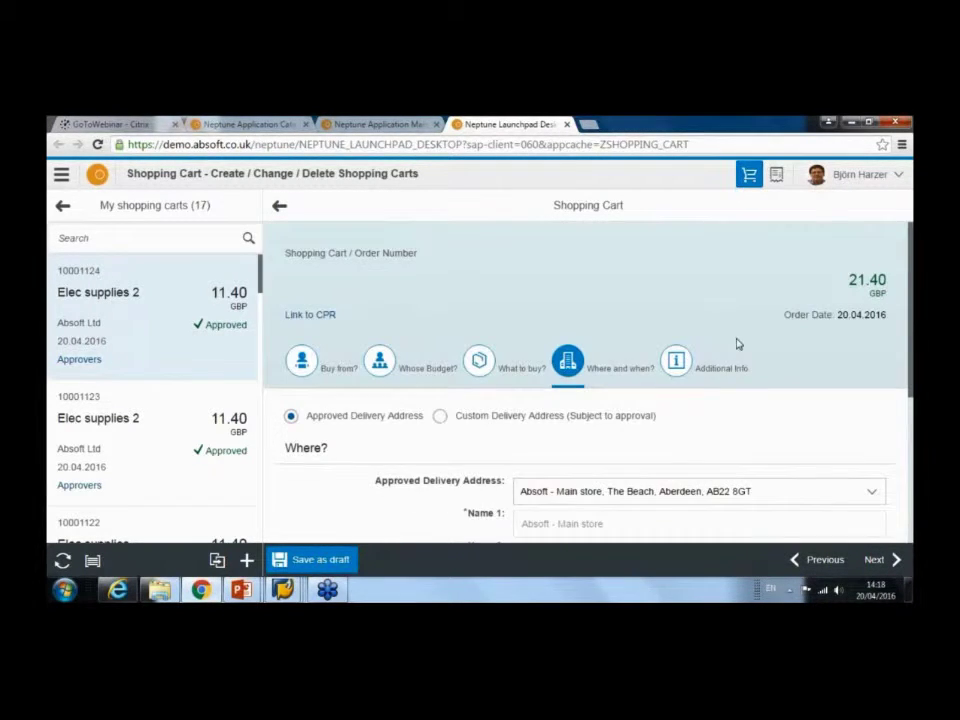
Add vendor note 'refer to quote 334', agree to the declaration, and send for approval.
{"action": "left_click", "coordinate": [676, 364]}
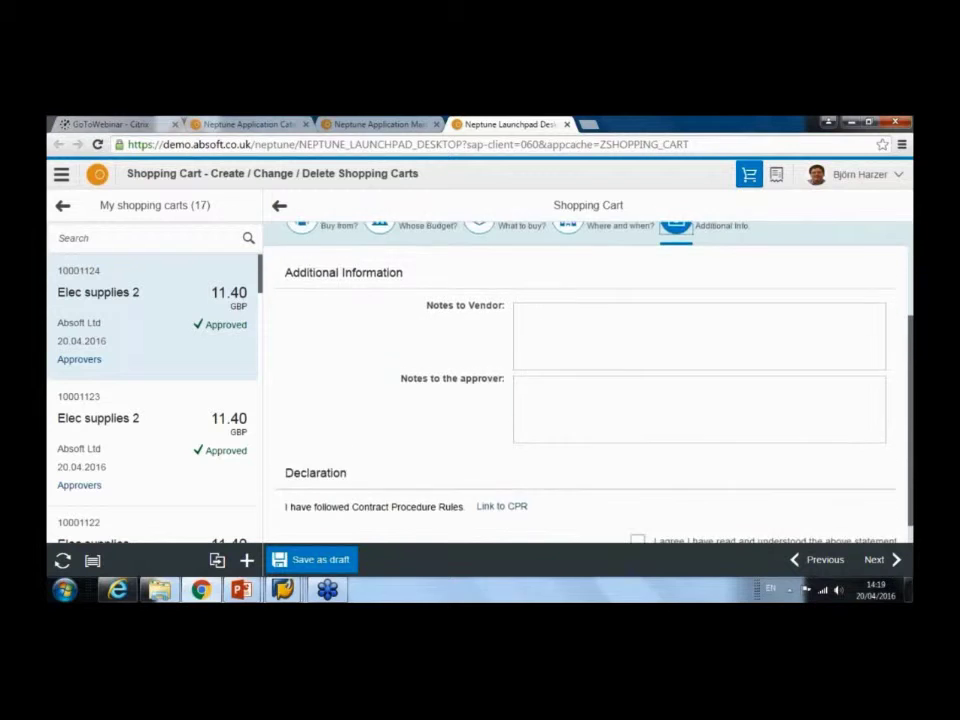
{"action": "left_click", "coordinate": [626, 323]}
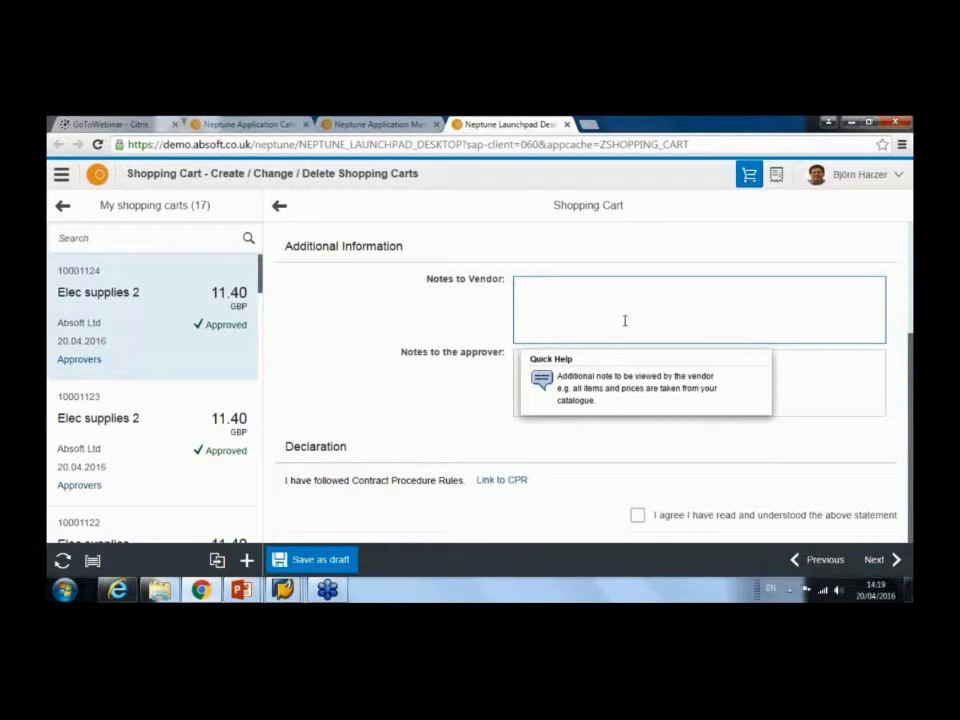
{"action": "type", "text": "refer to quote 334"}
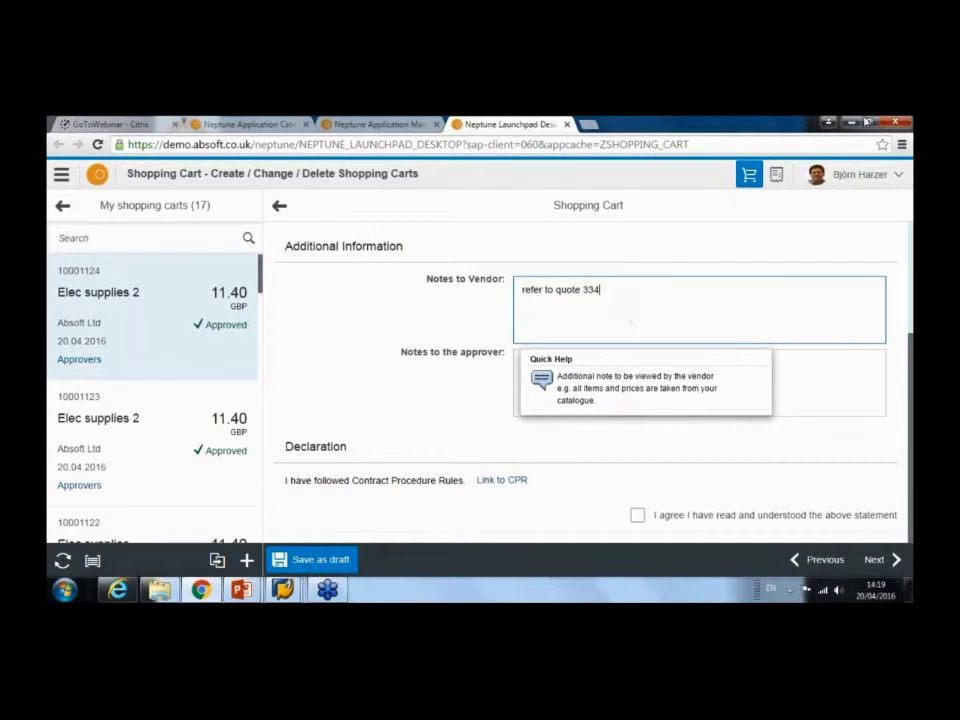
{"action": "left_click", "coordinate": [614, 403]}
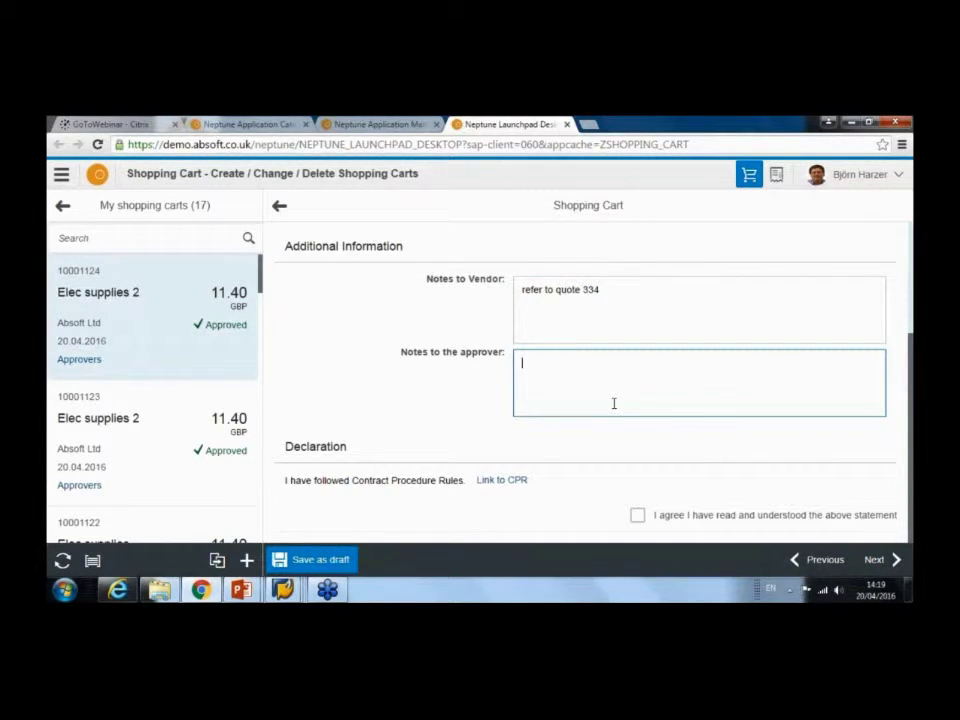
{"action": "left_click", "coordinate": [636, 516]}
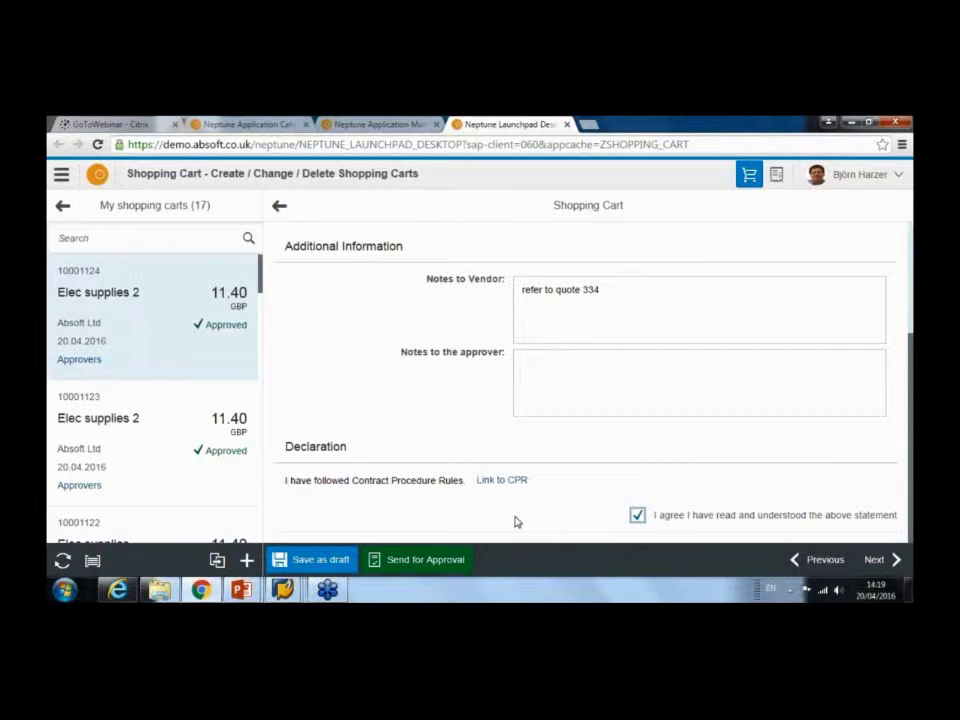
{"action": "left_click", "coordinate": [443, 562]}
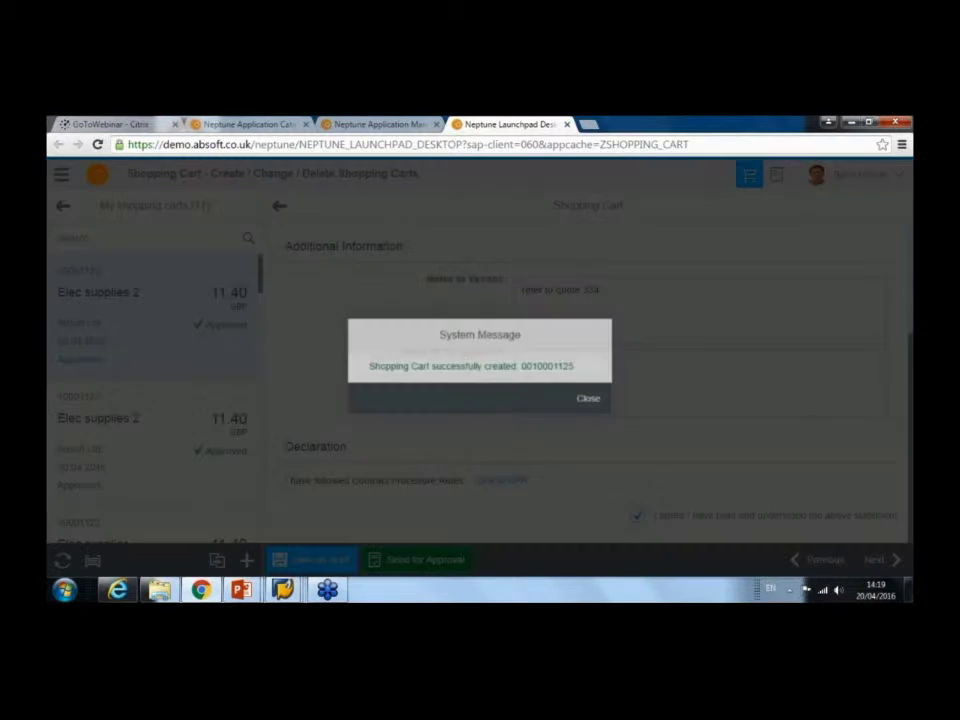
View cart 10001125's approvers, showing one approver still Unapproved, then switch windows.
{"action": "left_click", "coordinate": [591, 401]}
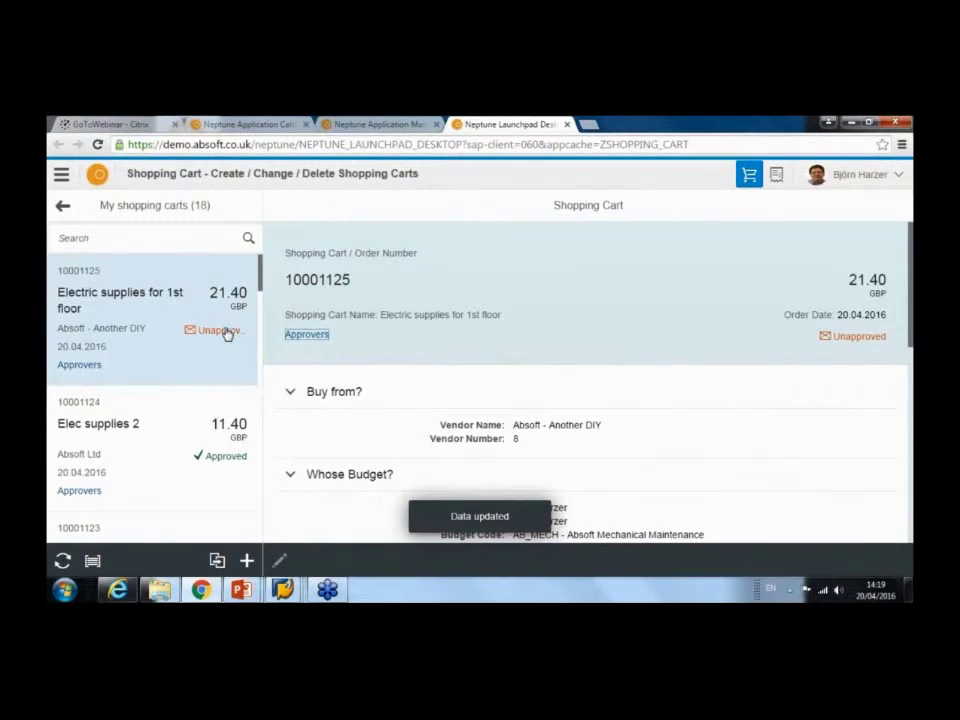
{"action": "left_click", "coordinate": [308, 335]}
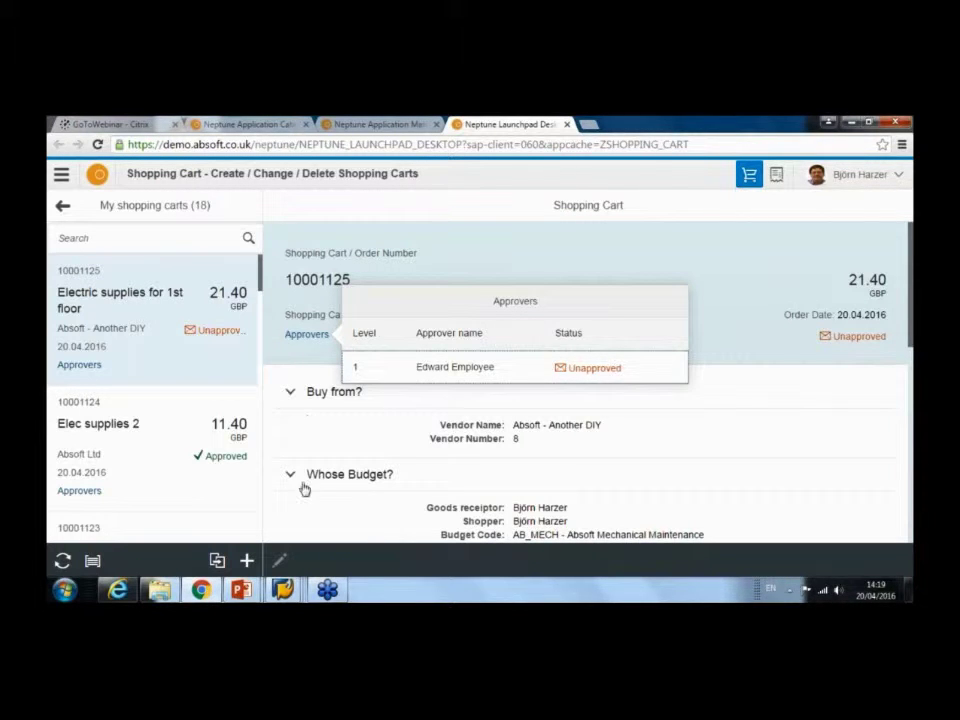
{"action": "key", "text": "alt+Tab"}
{"action": "key", "text": "alt+Tab"}
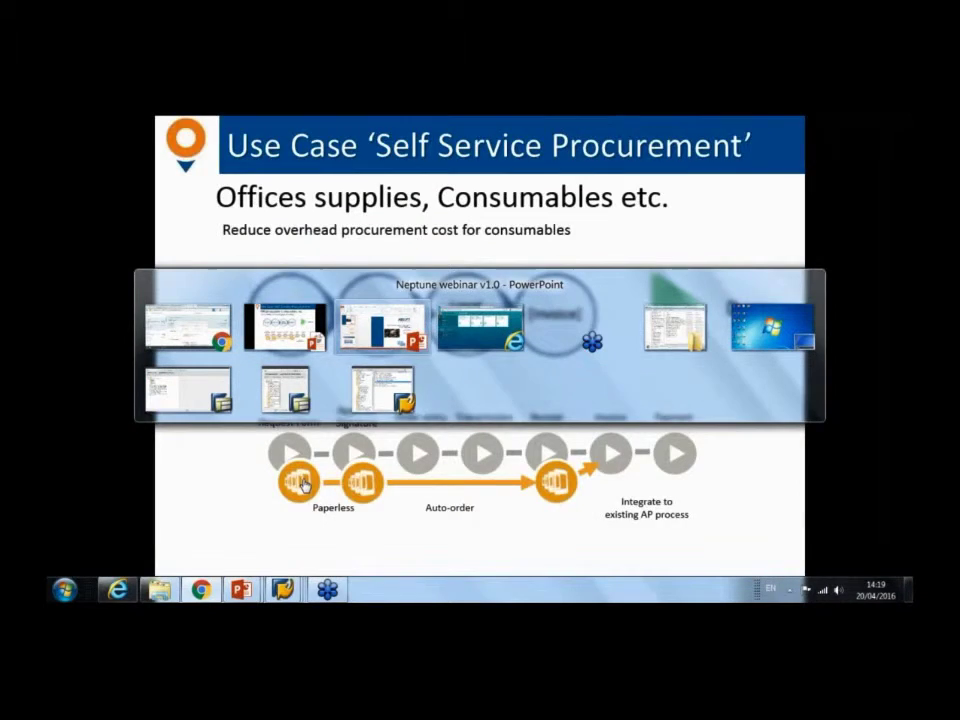
{"action": "key", "text": "alt+Tab"}
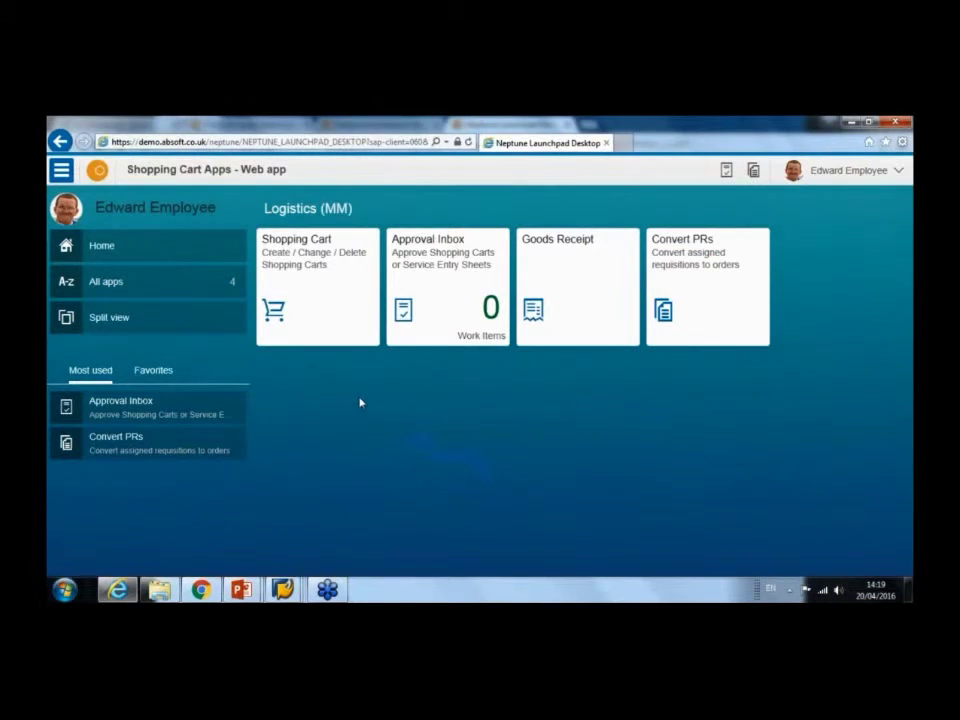
Refresh the Approval Inbox and review the pending cart 10001125's details.
{"action": "left_click", "coordinate": [441, 302]}
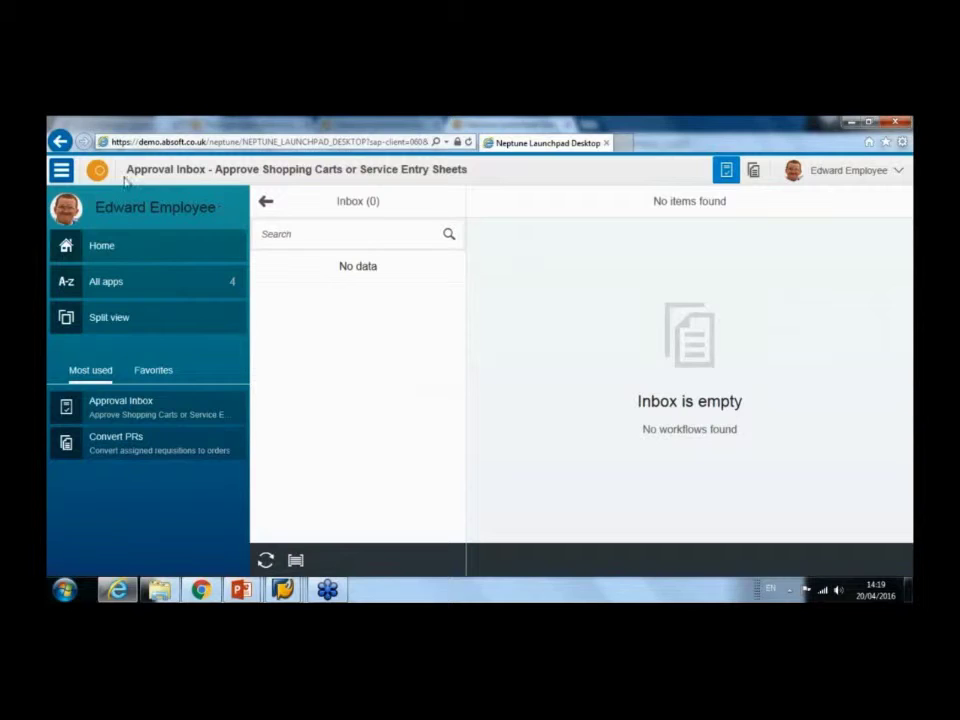
{"action": "left_click", "coordinate": [61, 170]}
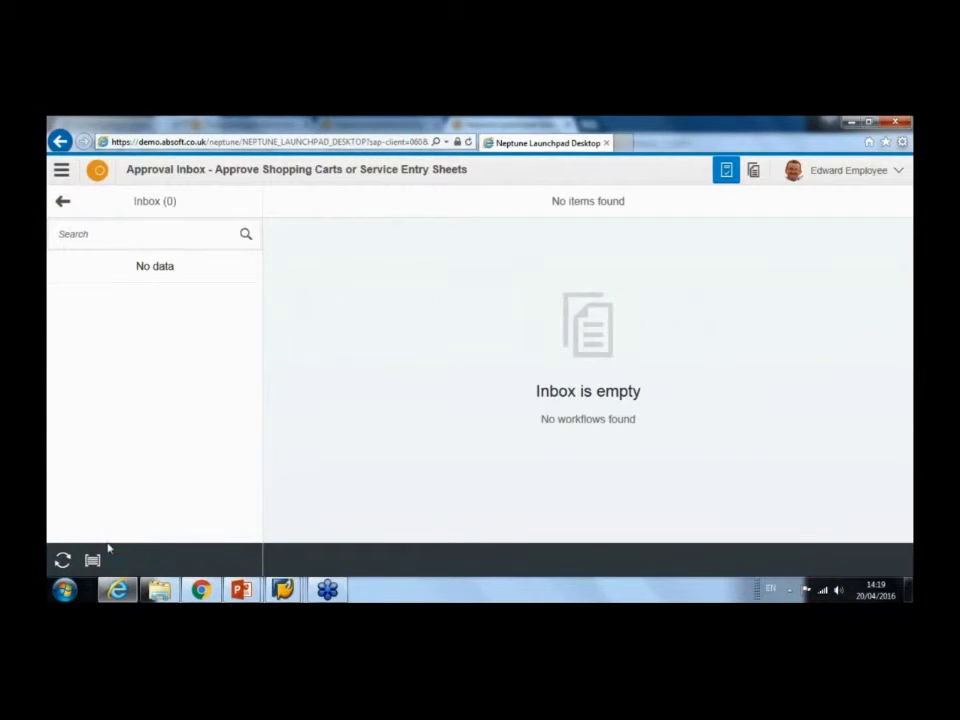
{"action": "left_click", "coordinate": [62, 560]}
{"action": "left_click", "coordinate": [193, 270]}
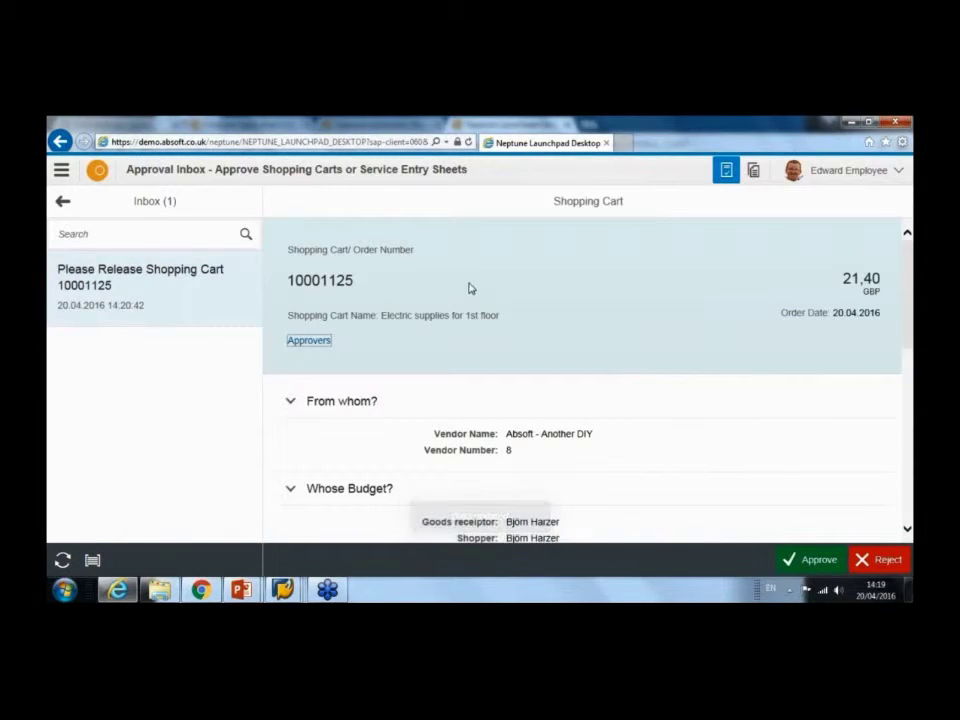
{"action": "scroll", "coordinate": [470, 292], "scroll_direction": "down", "scroll_amount": 2}
{"action": "scroll", "coordinate": [470, 292], "scroll_direction": "down", "scroll_amount": 2}
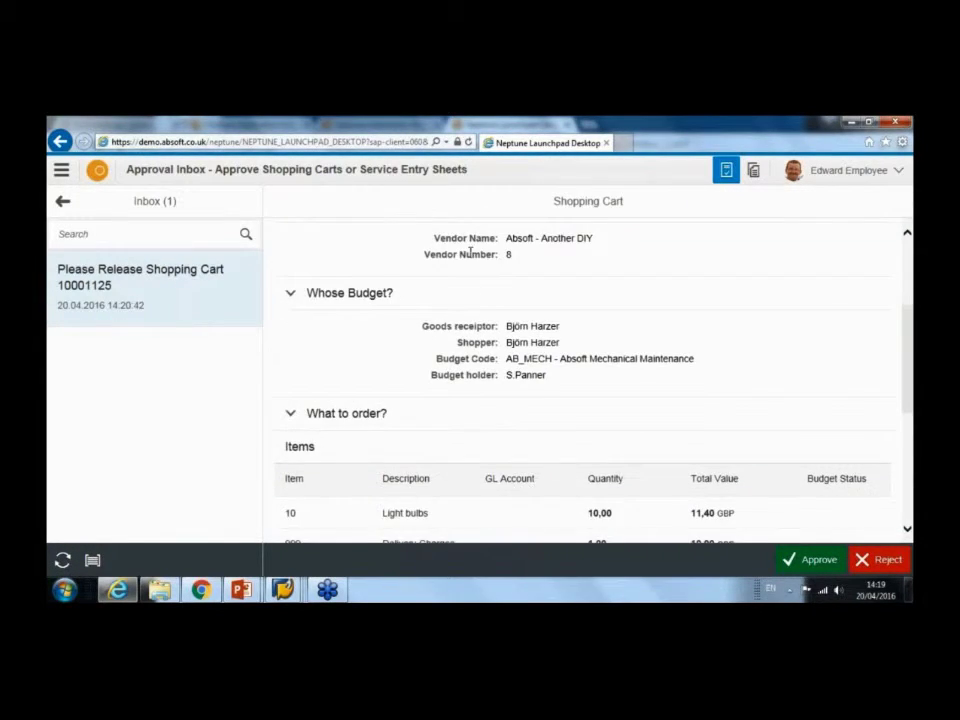
{"action": "scroll", "coordinate": [470, 255], "scroll_direction": "down", "scroll_amount": 2}
{"action": "scroll", "coordinate": [470, 264], "scroll_direction": "down", "scroll_amount": 3}
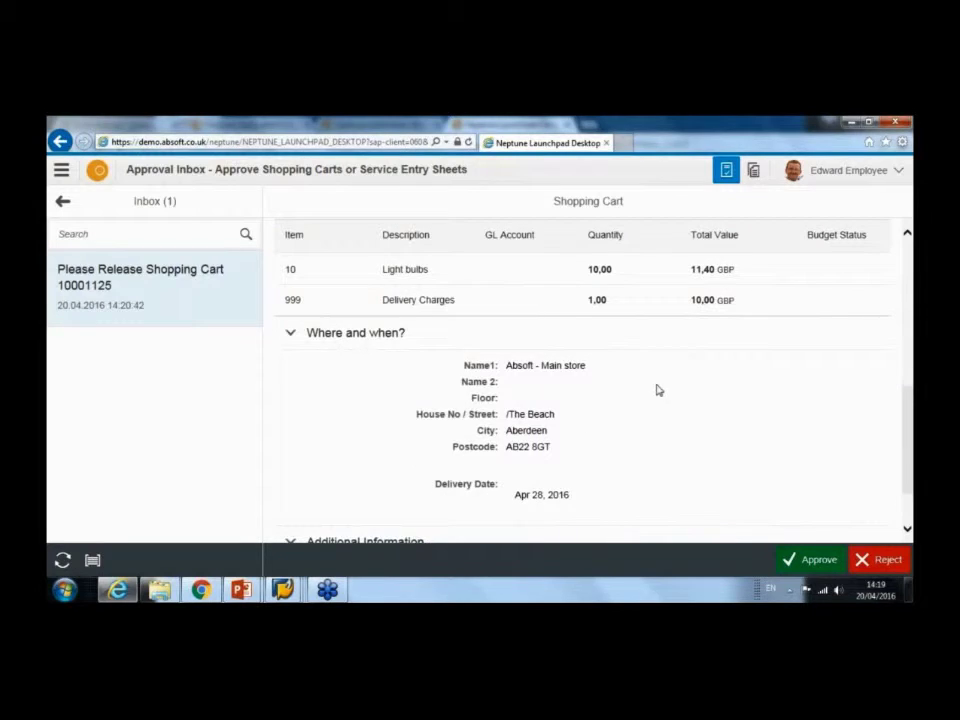
Approve cart 10001125, confirm it, and return to the shopper's window.
{"action": "left_click", "coordinate": [807, 564]}
{"action": "left_click", "coordinate": [547, 425]}
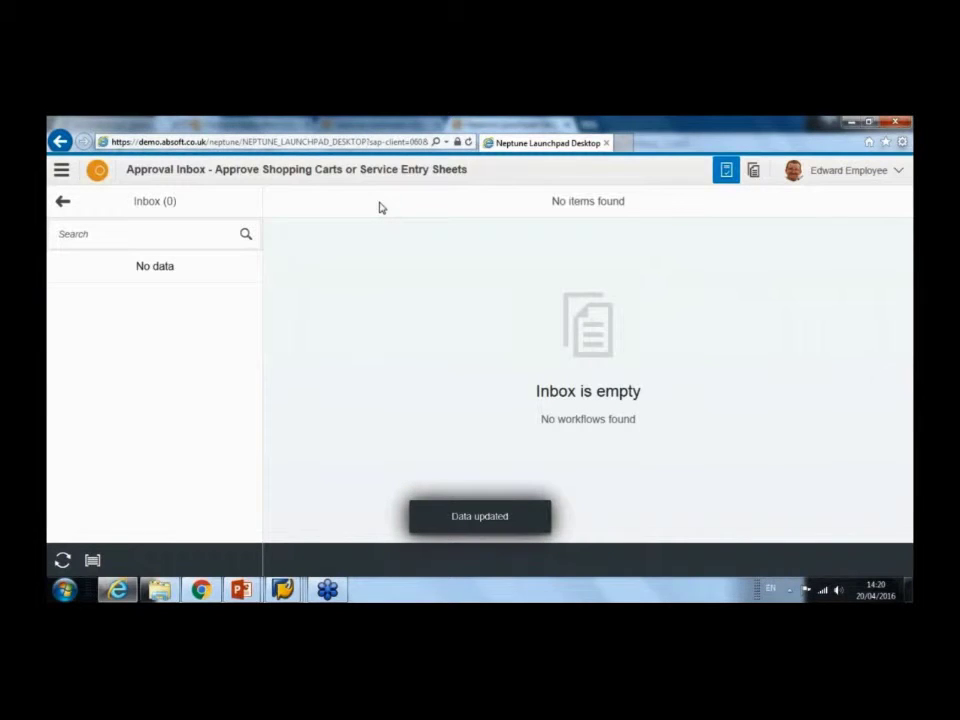
{"action": "key", "text": "alt+Tab"}
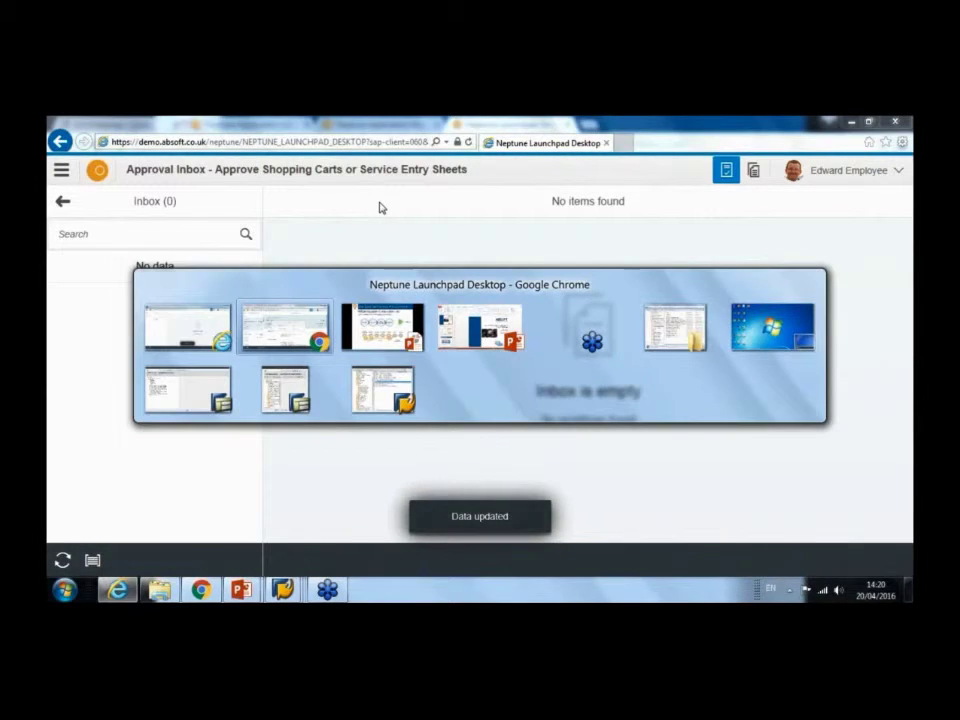
Refresh the cart list to confirm cart 10001125 shows Approved, then go back to the launchpad home.
{"action": "left_click", "coordinate": [62, 560]}
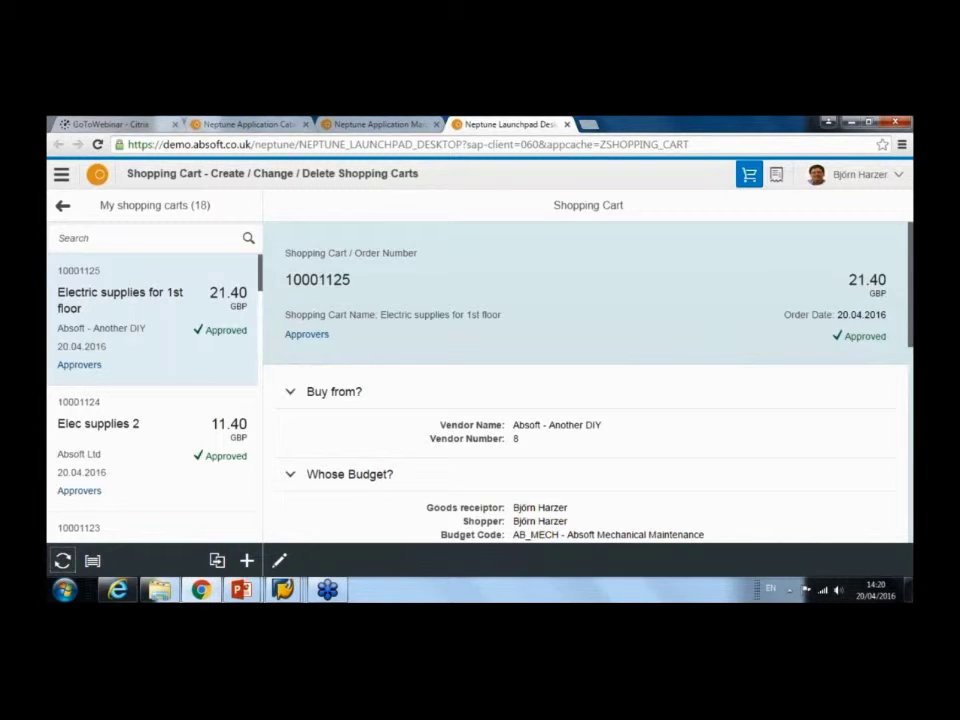
{"action": "left_click", "coordinate": [62, 206]}
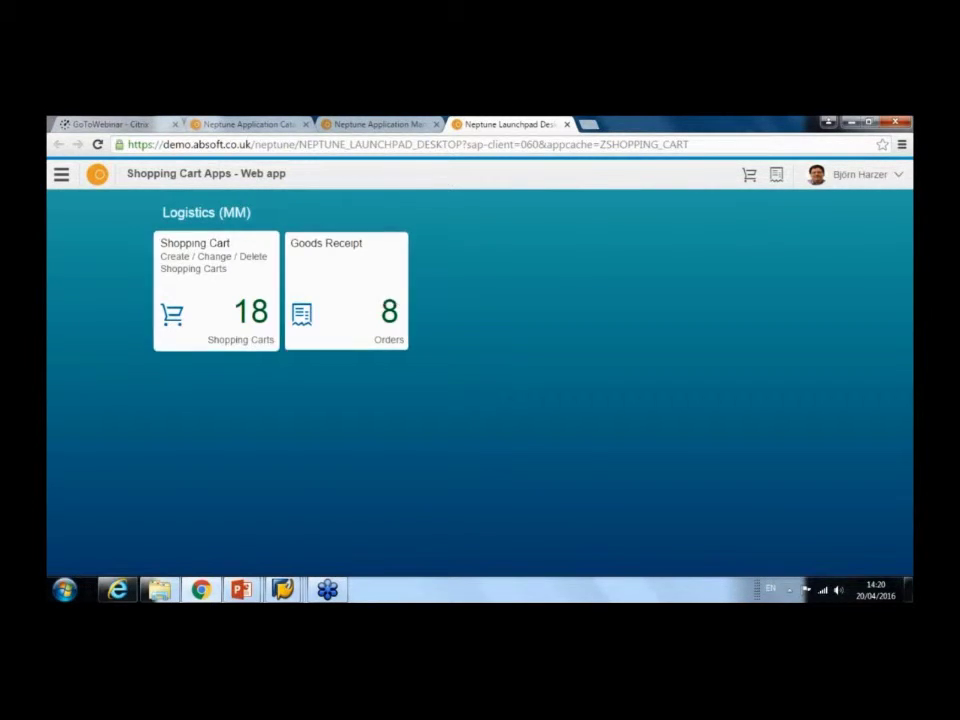
Launch the Goods Receipt app from the side navigation to list the 8 purchase orders.
{"action": "left_click", "coordinate": [61, 177]}
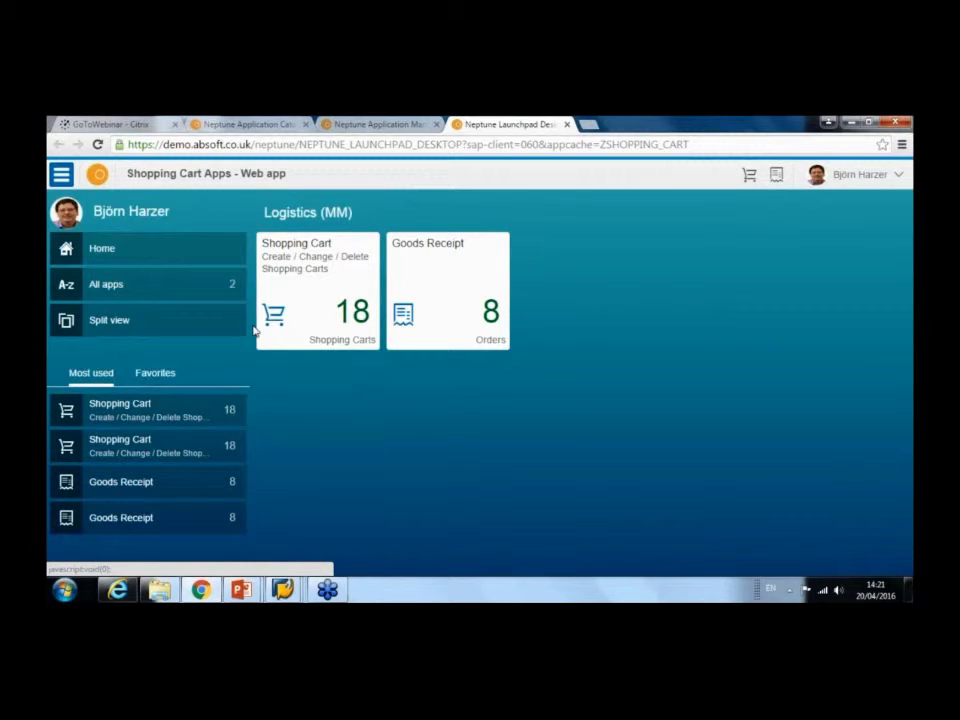
{"action": "left_click", "coordinate": [777, 177]}
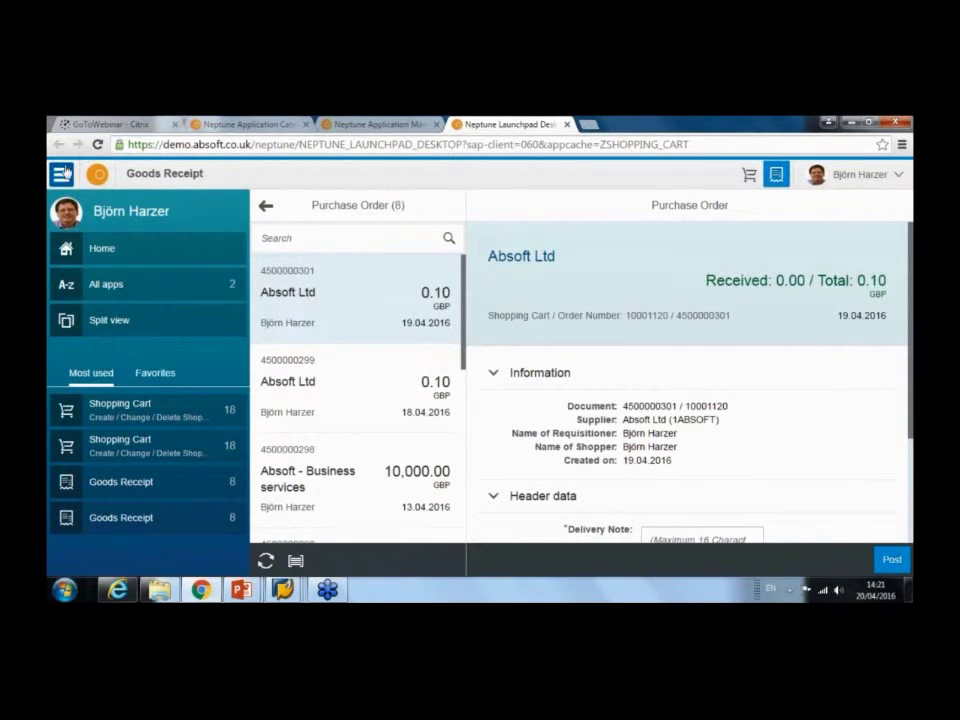
Open the 110.00 GBP Absoft - Another DIY order and select both its items for receipt.
{"action": "left_click", "coordinate": [62, 175]}
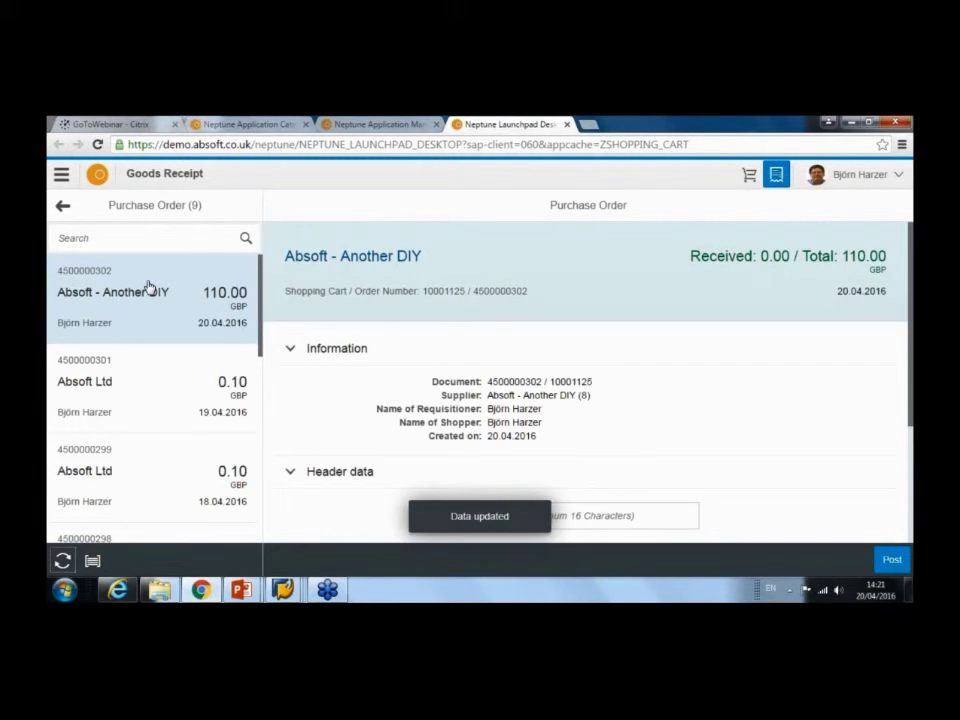
{"action": "scroll", "coordinate": [575, 293], "scroll_direction": "down", "scroll_amount": 3}
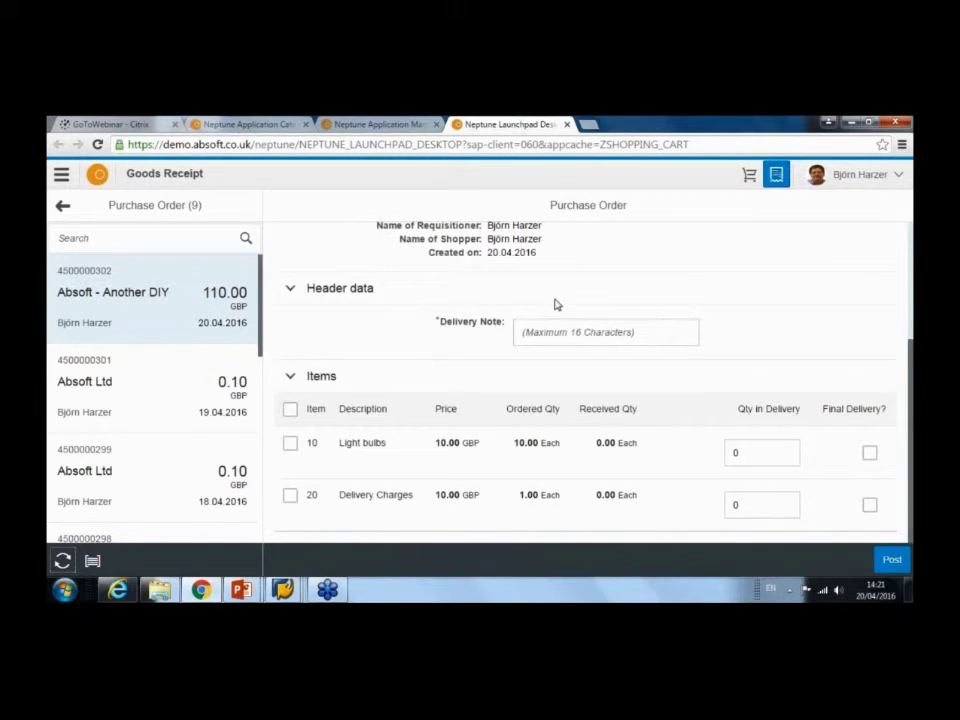
{"action": "left_click", "coordinate": [290, 409]}
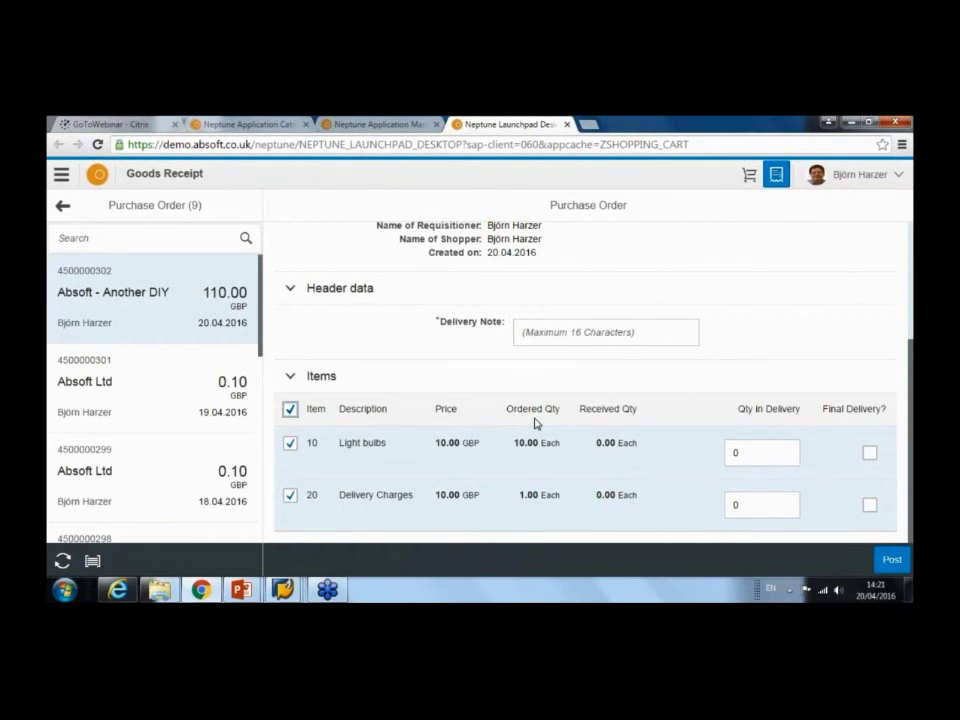
Receive 10 Light bulbs and 1 Delivery Charges with delivery note 6578895, then post.
{"action": "left_click", "coordinate": [760, 452]}
{"action": "key", "text": "BackSpace"}
{"action": "type", "text": "10"}
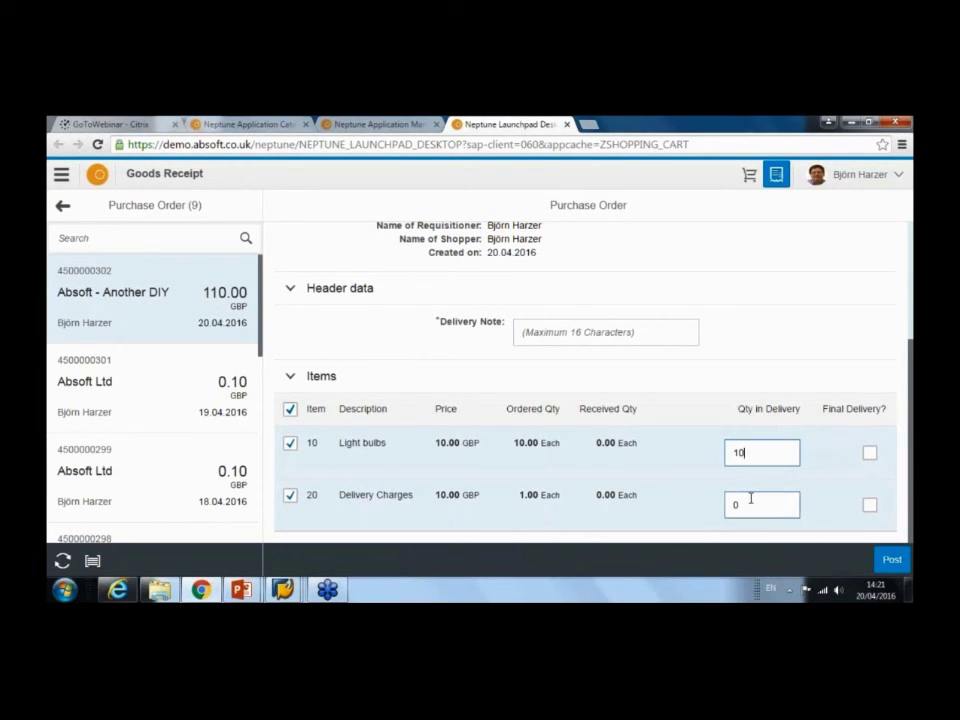
{"action": "left_click", "coordinate": [751, 499]}
{"action": "key", "text": "BackSpace"}
{"action": "type", "text": "1"}
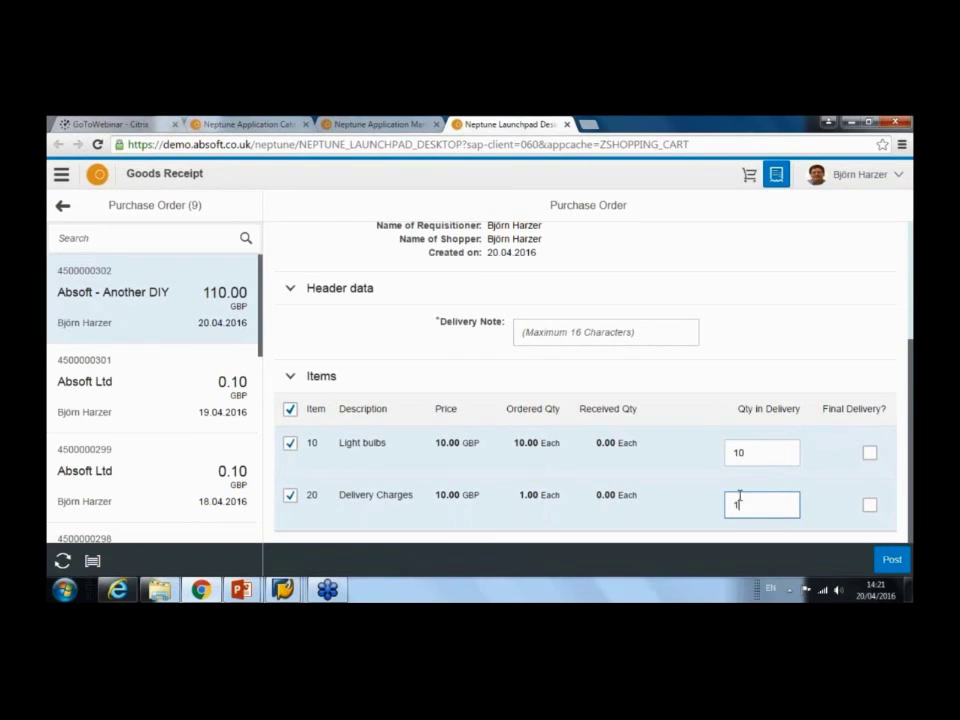
{"action": "left_click", "coordinate": [648, 335]}
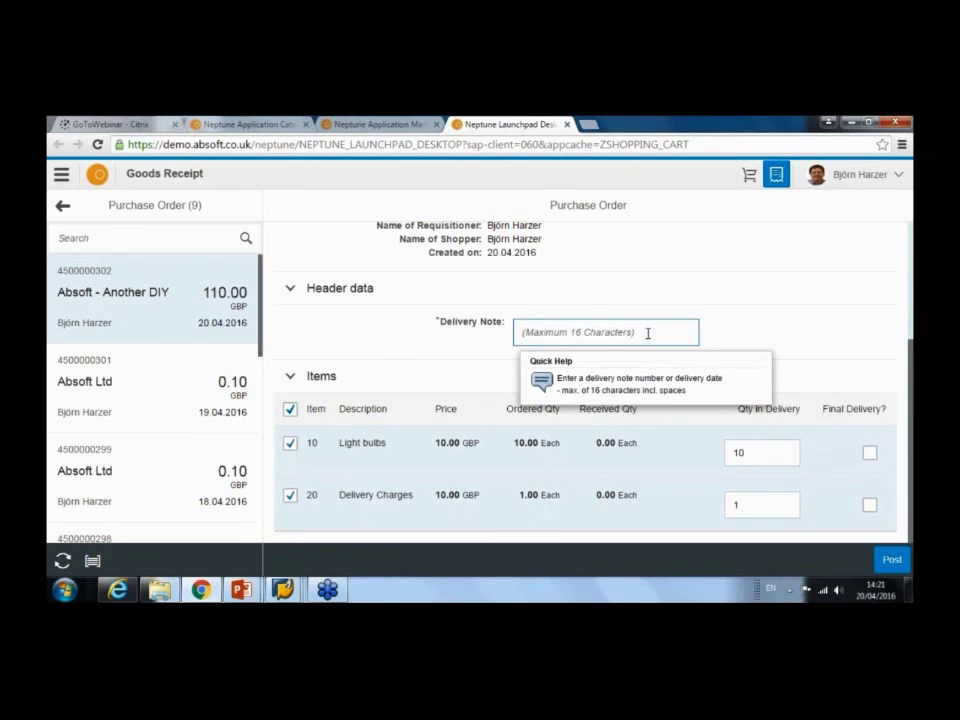
{"action": "type", "text": "6578895"}
{"action": "left_click", "coordinate": [884, 561]}
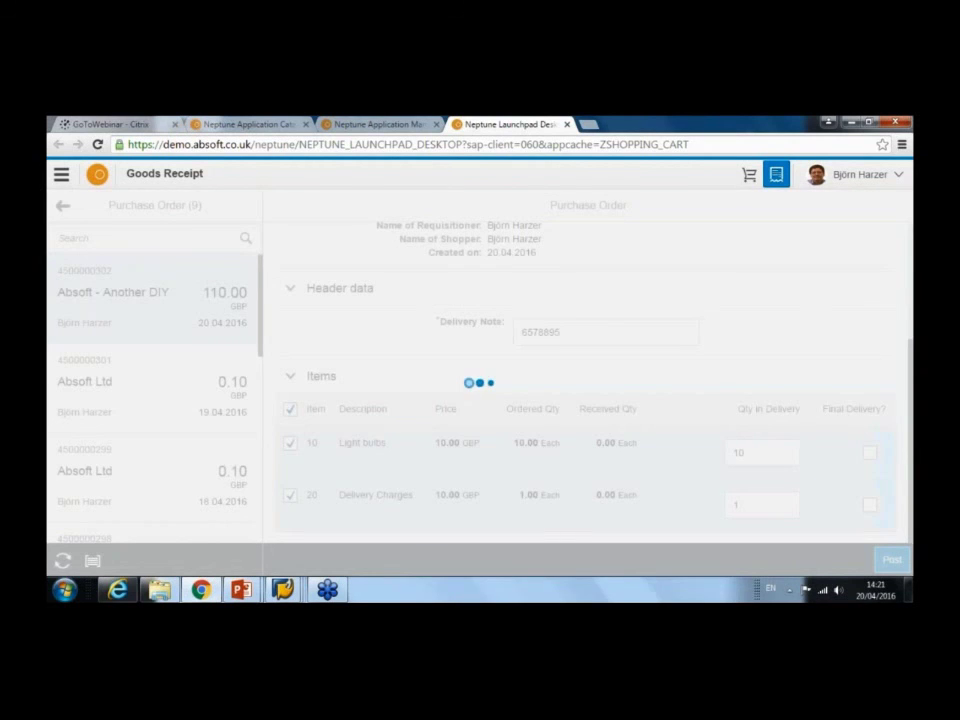